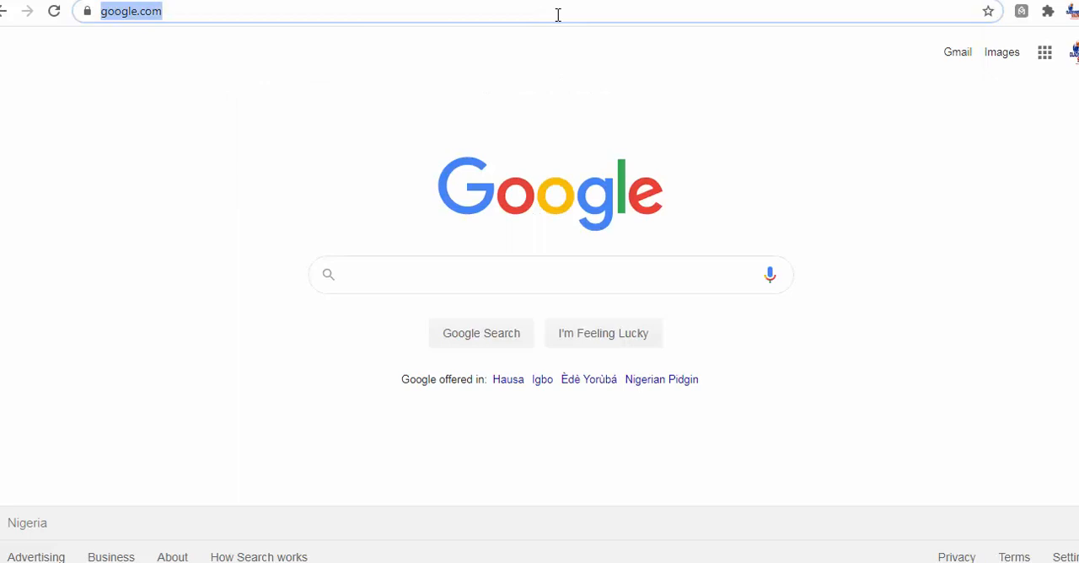
{"action": "type", "text": "C"}
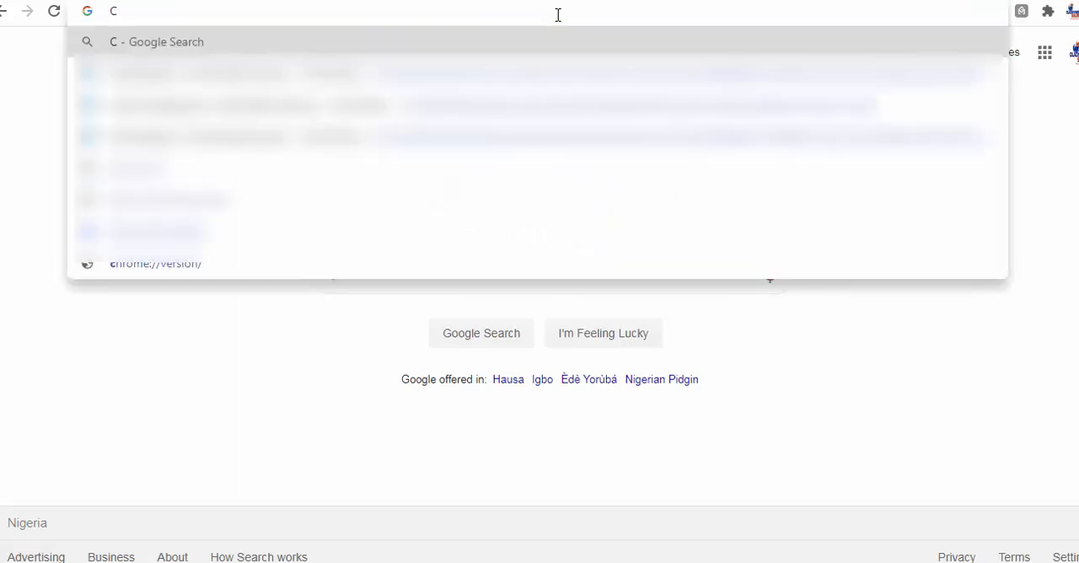
{"action": "type", "text": "on"}
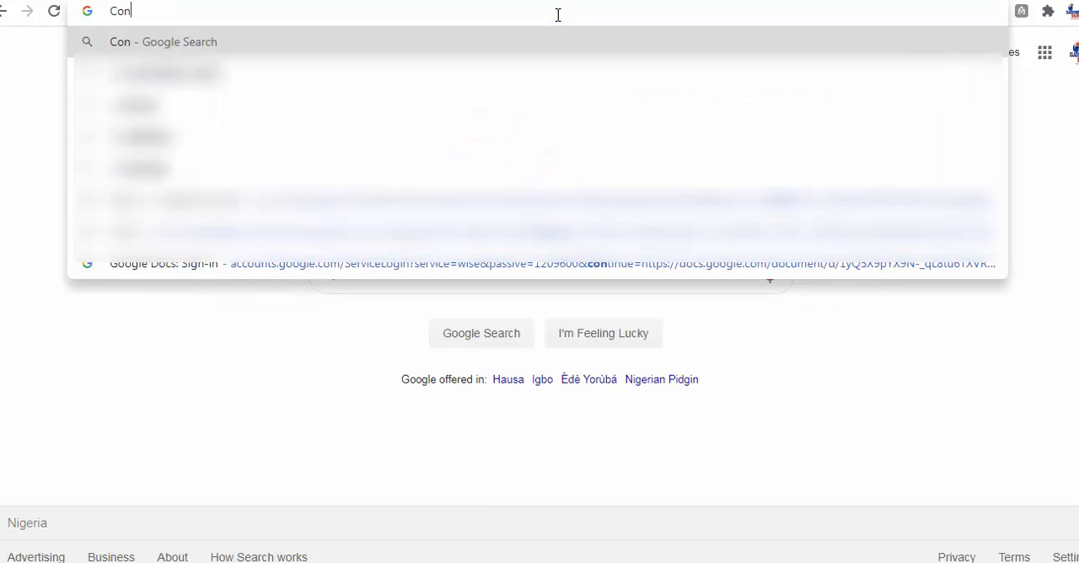
Correct the typed address to contabo.com and load the site from the address bar.
{"action": "key", "text": "BackSpace"}
{"action": "key", "text": "BackSpace"}
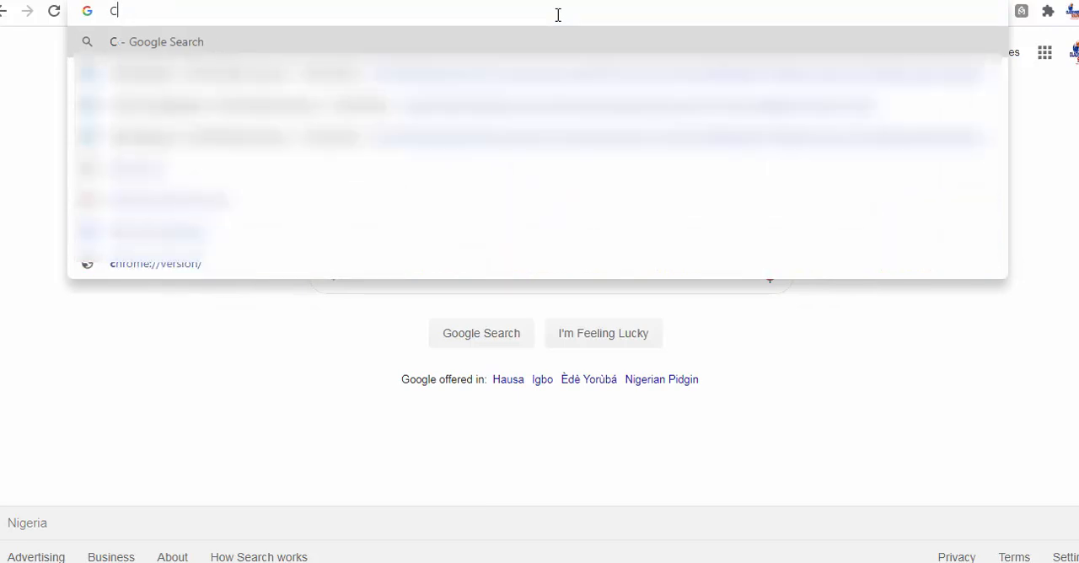
{"action": "type", "text": "onta"}
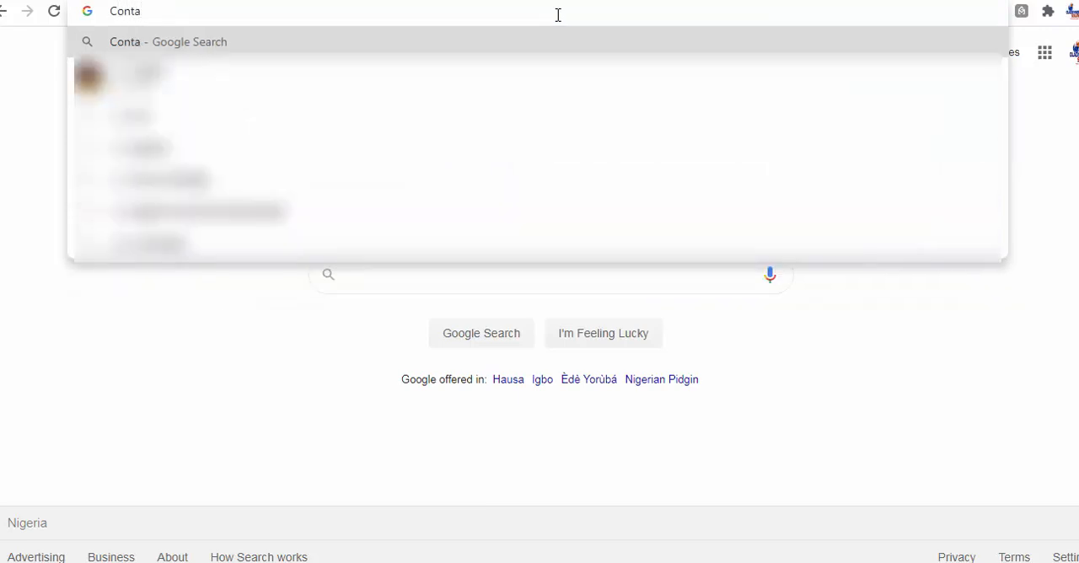
{"action": "type", "text": "bo"}
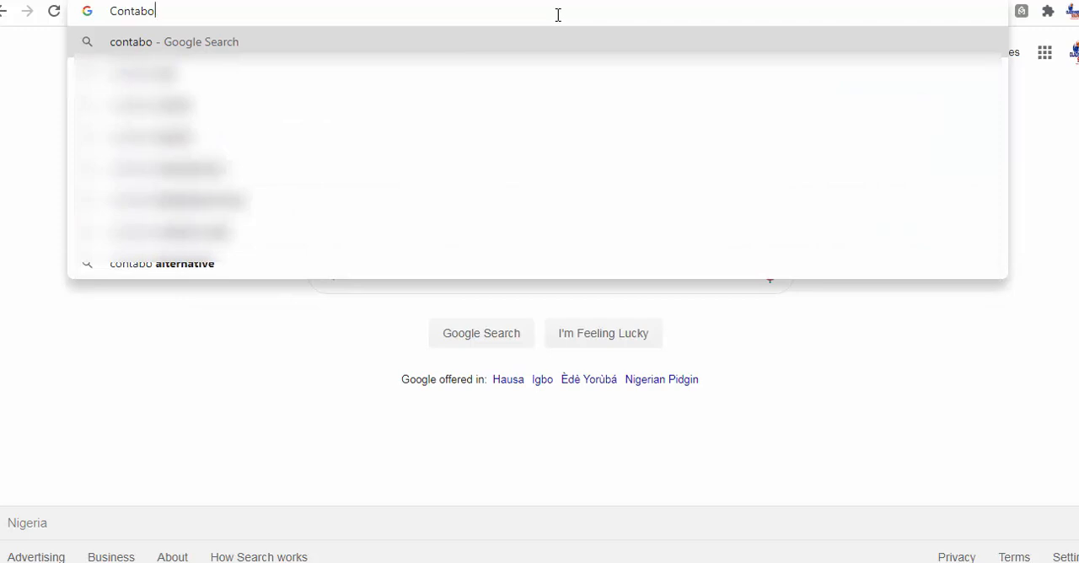
{"action": "type", "text": ".com"}
{"action": "key", "text": "Return"}
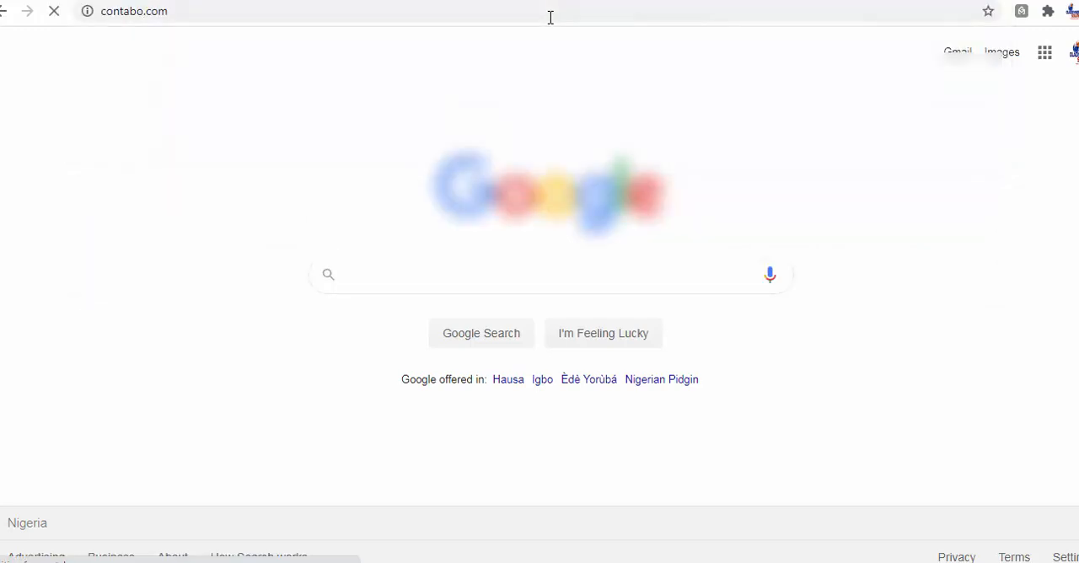
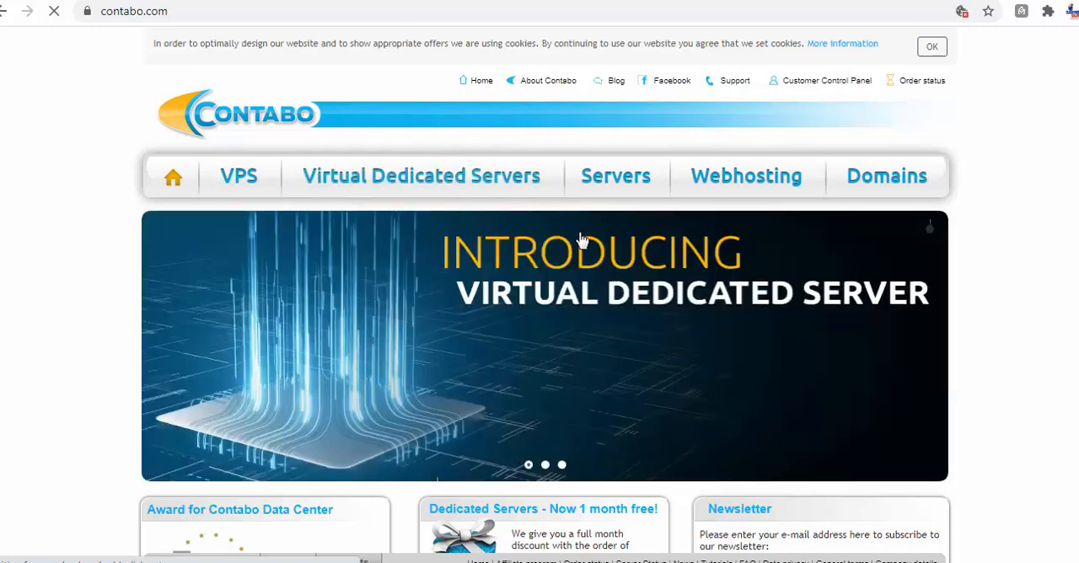
Go to Contabo's VPS plans page to review the hardware and feature comparison.
{"action": "left_click", "coordinate": [245, 180]}
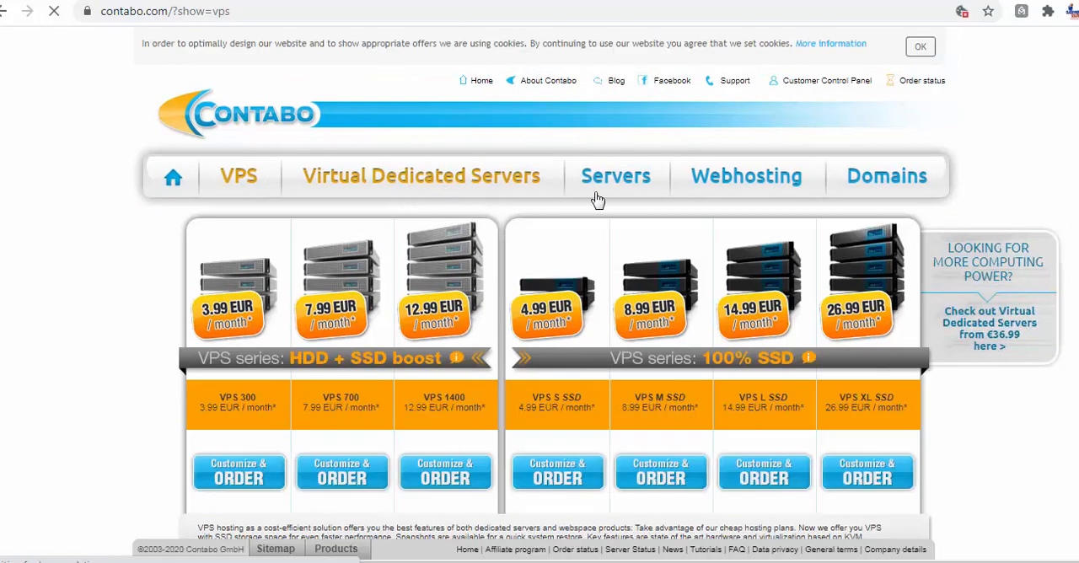
{"action": "scroll", "coordinate": [588, 226], "scroll_direction": "down", "scroll_amount": 2}
{"action": "scroll", "coordinate": [588, 226], "scroll_direction": "down", "scroll_amount": 2}
{"action": "scroll", "coordinate": [588, 226], "scroll_direction": "down", "scroll_amount": 2}
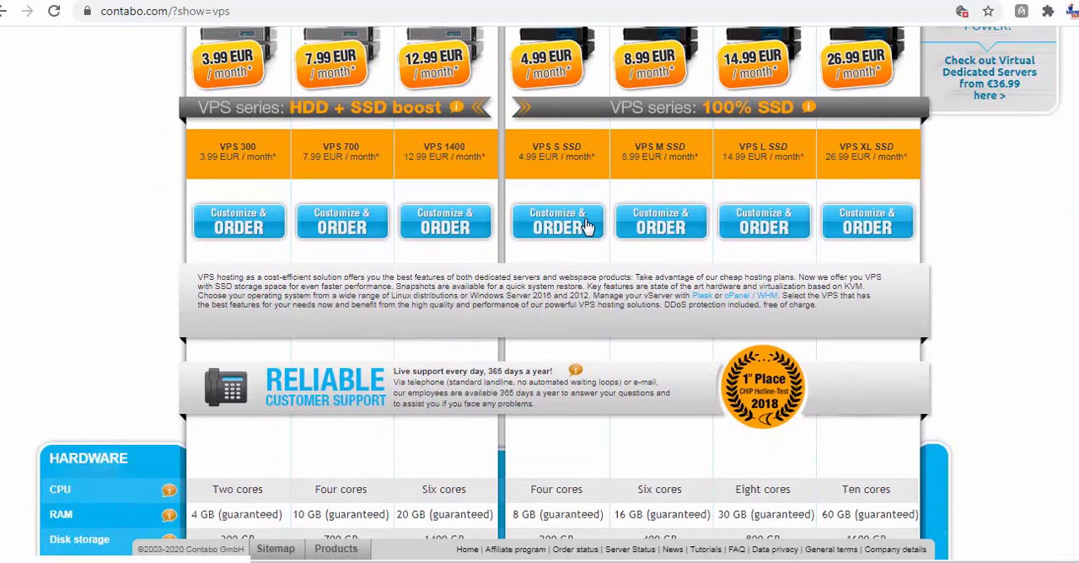
{"action": "scroll", "coordinate": [587, 226], "scroll_direction": "down", "scroll_amount": 2}
{"action": "scroll", "coordinate": [588, 226], "scroll_direction": "down", "scroll_amount": 1}
{"action": "scroll", "coordinate": [587, 226], "scroll_direction": "down", "scroll_amount": 1}
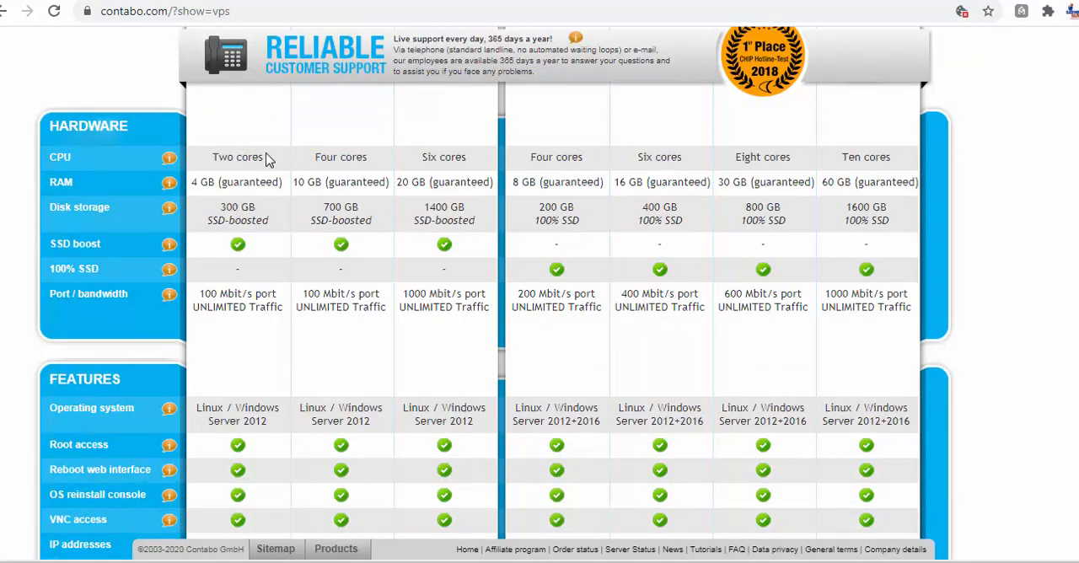
{"action": "scroll", "coordinate": [265, 160], "scroll_direction": "up", "scroll_amount": 2}
{"action": "scroll", "coordinate": [270, 161], "scroll_direction": "up", "scroll_amount": 1}
{"action": "scroll", "coordinate": [269, 160], "scroll_direction": "up", "scroll_amount": 2}
{"action": "scroll", "coordinate": [270, 161], "scroll_direction": "up", "scroll_amount": 1}
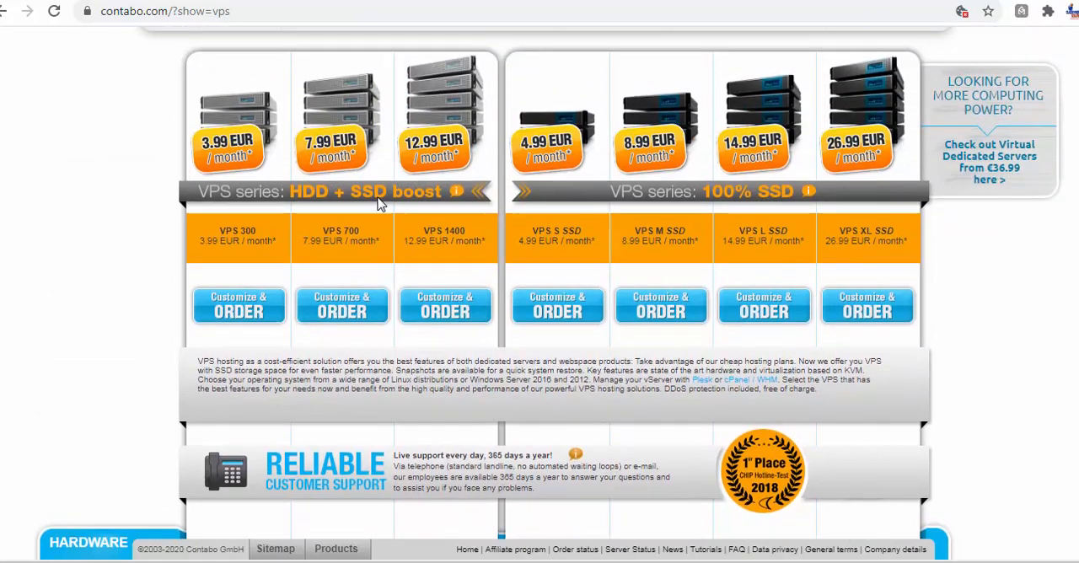
{"action": "mouse_move", "coordinate": [809, 192]}
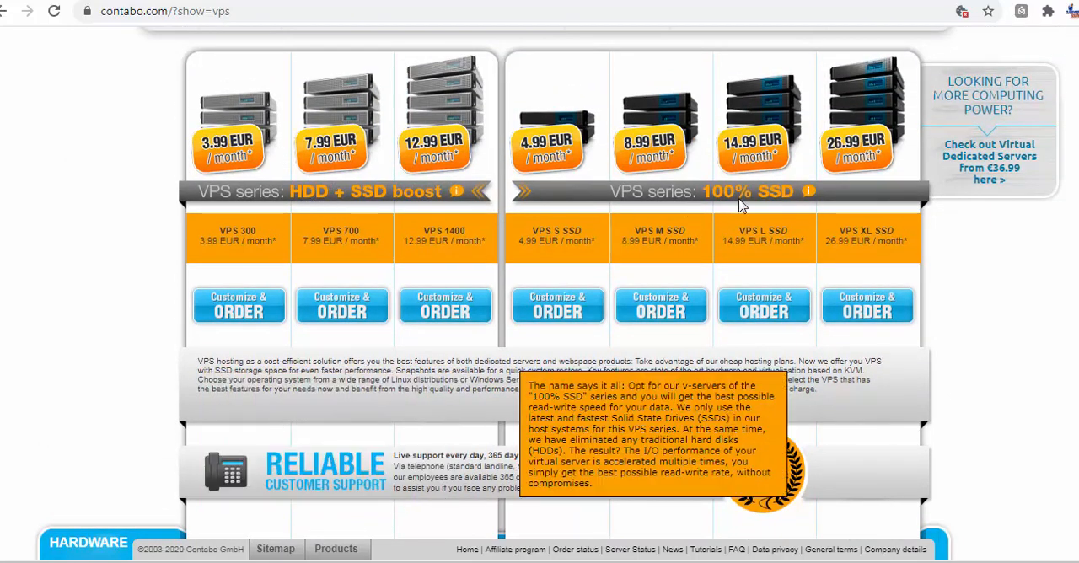
{"action": "scroll", "coordinate": [733, 216], "scroll_direction": "down", "scroll_amount": 3}
{"action": "scroll", "coordinate": [733, 216], "scroll_direction": "down", "scroll_amount": 3}
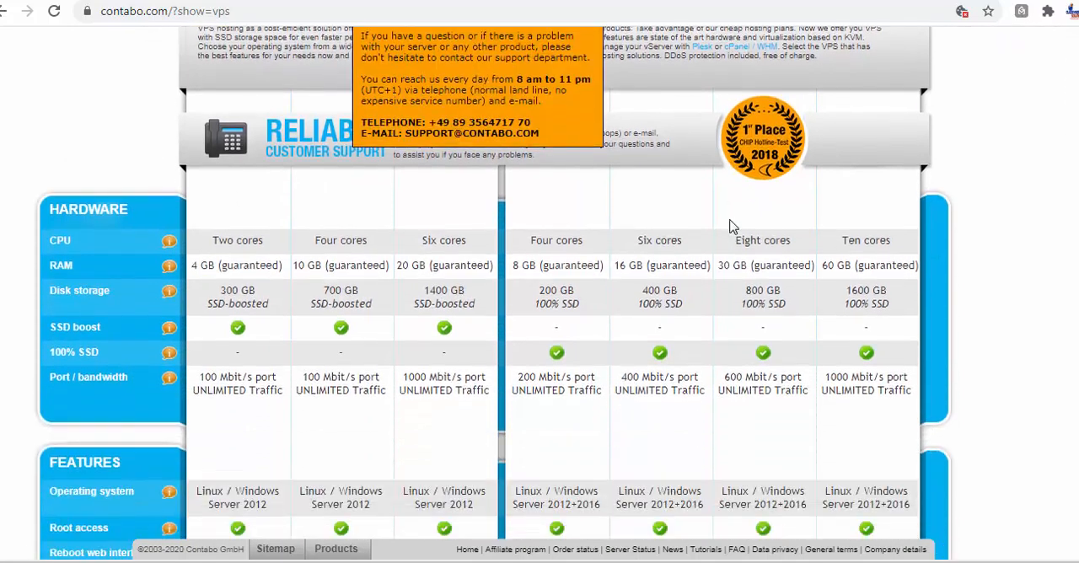
{"action": "scroll", "coordinate": [733, 216], "scroll_direction": "down", "scroll_amount": 2}
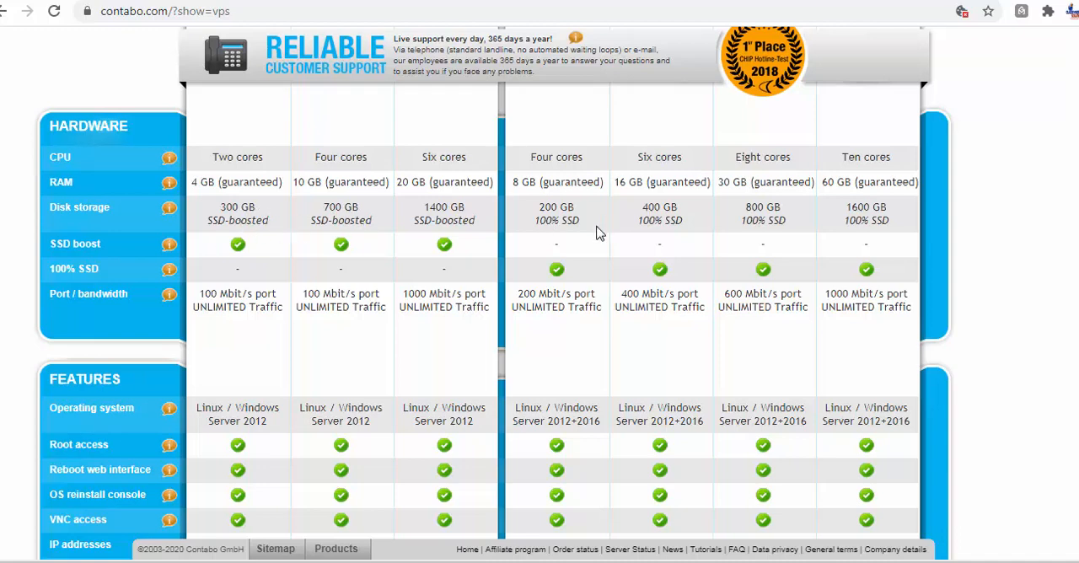
{"action": "scroll", "coordinate": [259, 258], "scroll_direction": "down", "scroll_amount": 1}
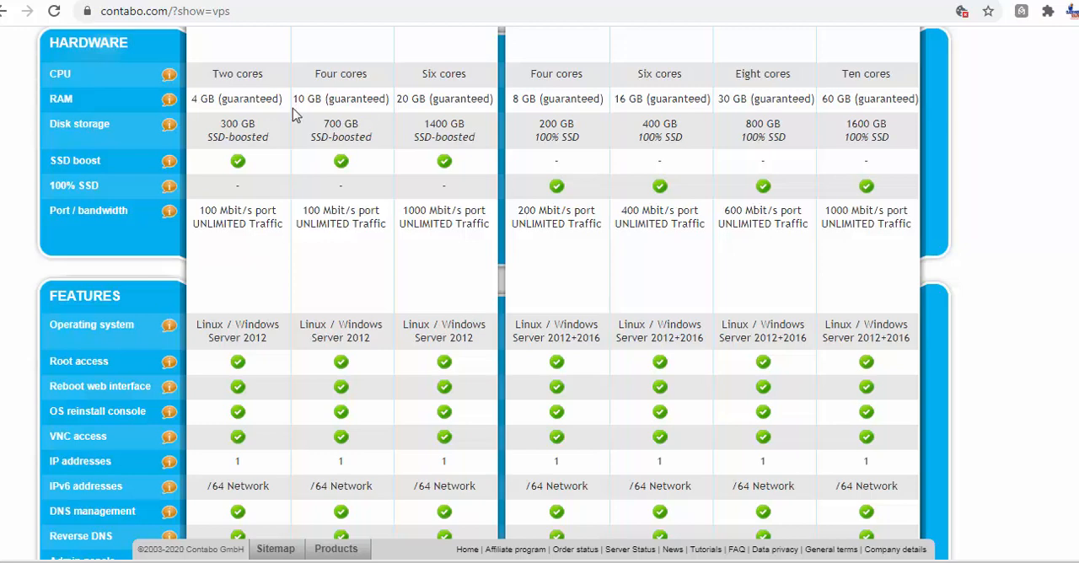
{"action": "scroll", "coordinate": [296, 114], "scroll_direction": "up", "scroll_amount": 1}
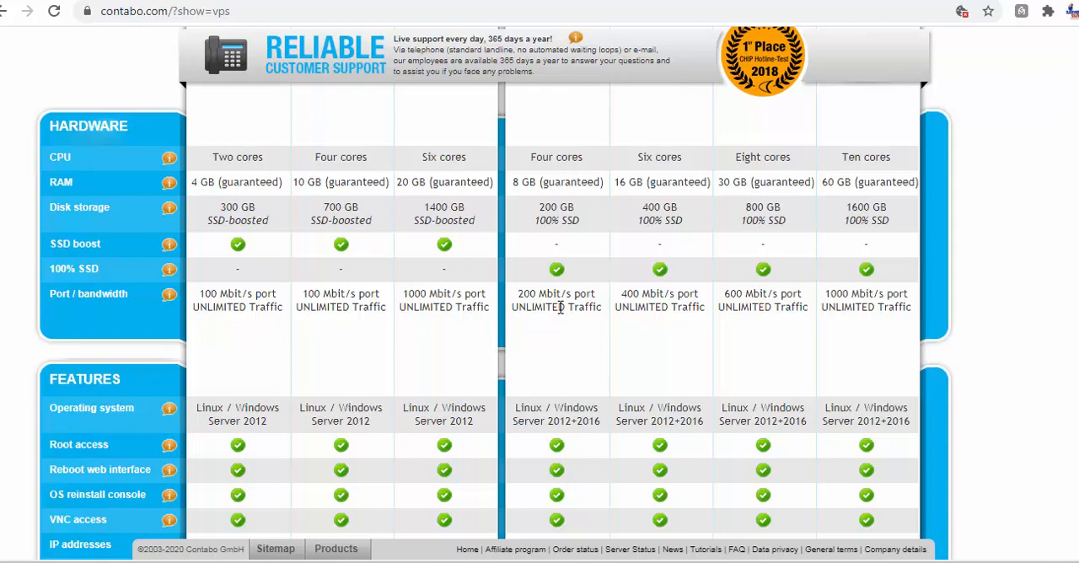
{"action": "scroll", "coordinate": [561, 308], "scroll_direction": "down", "scroll_amount": 3}
{"action": "scroll", "coordinate": [560, 307], "scroll_direction": "down", "scroll_amount": 3}
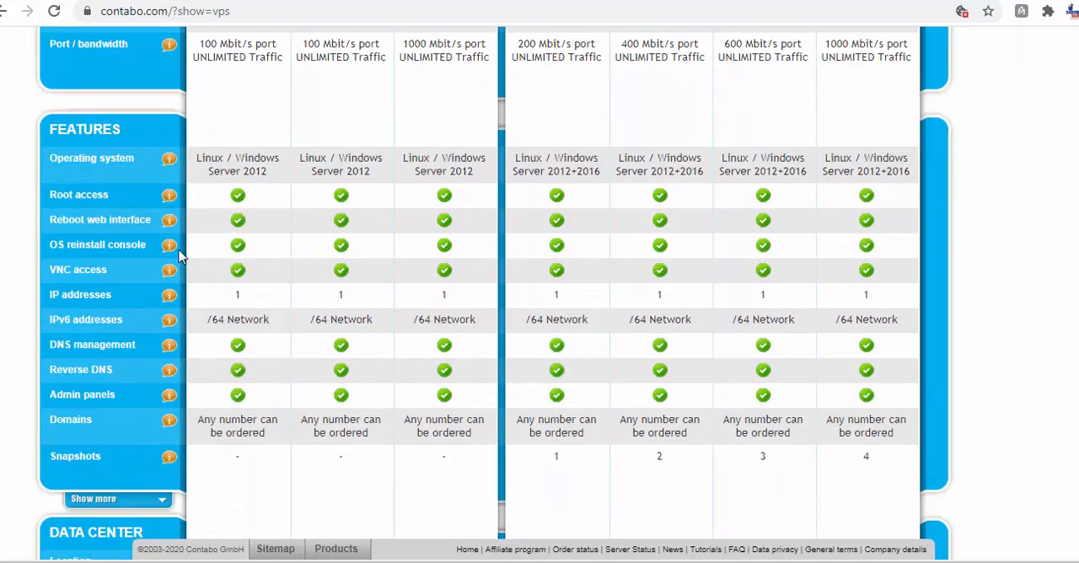
{"action": "scroll", "coordinate": [264, 340], "scroll_direction": "down", "scroll_amount": 2}
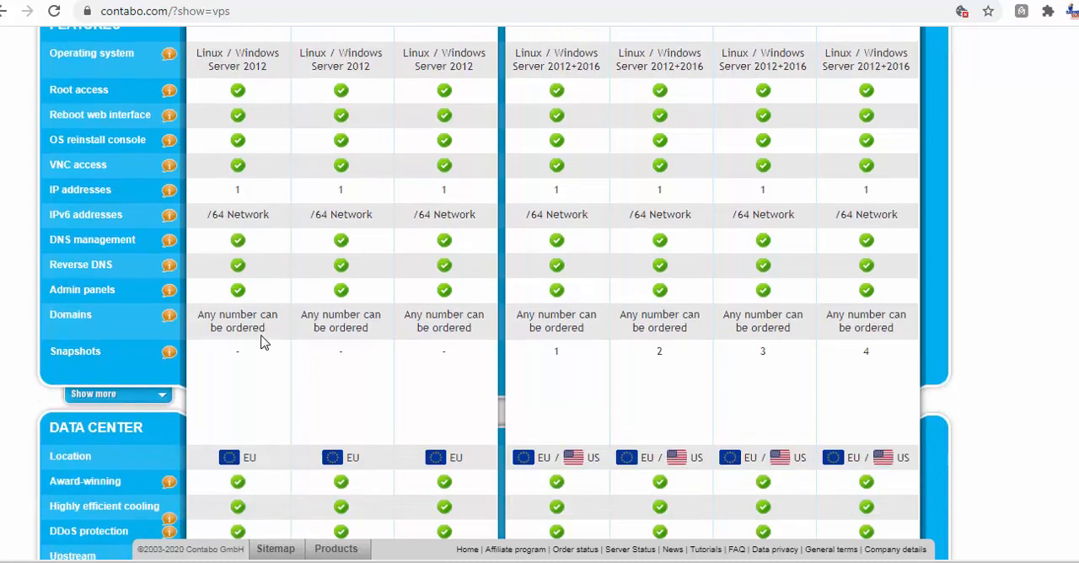
{"action": "scroll", "coordinate": [264, 340], "scroll_direction": "down", "scroll_amount": 2}
{"action": "scroll", "coordinate": [264, 340], "scroll_direction": "down", "scroll_amount": 2}
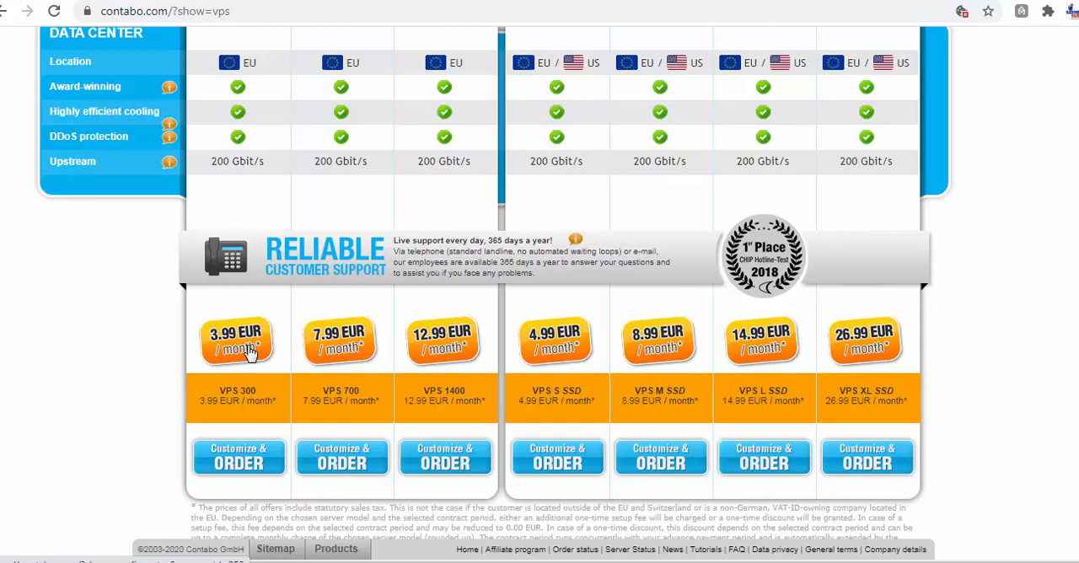
{"action": "scroll", "coordinate": [250, 353], "scroll_direction": "up", "scroll_amount": 5}
{"action": "scroll", "coordinate": [249, 352], "scroll_direction": "up", "scroll_amount": 2}
{"action": "scroll", "coordinate": [489, 362], "scroll_direction": "down", "scroll_amount": 8}
{"action": "scroll", "coordinate": [489, 362], "scroll_direction": "down", "scroll_amount": 2}
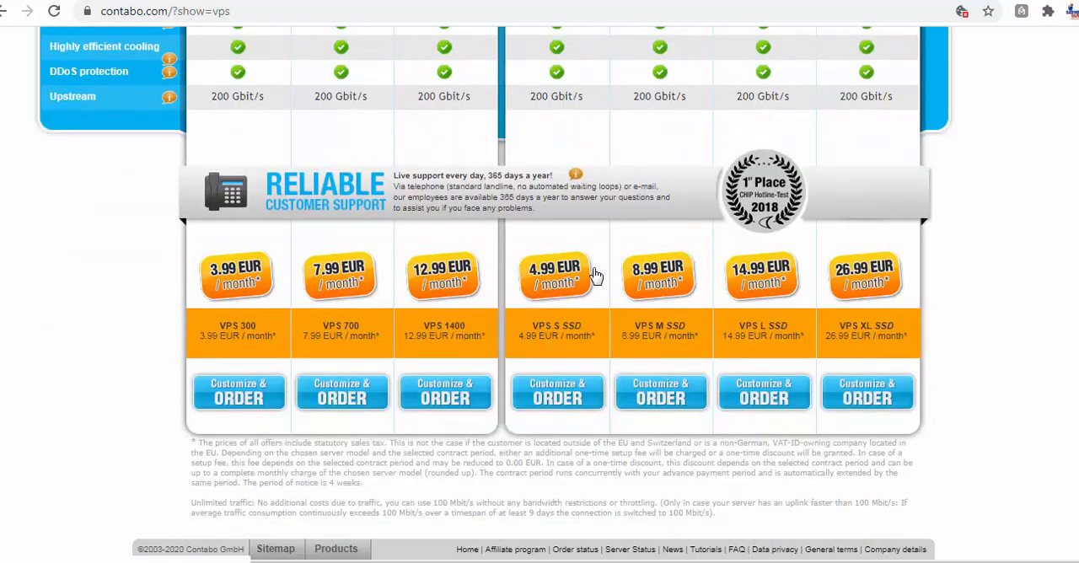
{"action": "scroll", "coordinate": [598, 275], "scroll_direction": "up", "scroll_amount": 4}
{"action": "scroll", "coordinate": [582, 320], "scroll_direction": "down", "scroll_amount": 2}
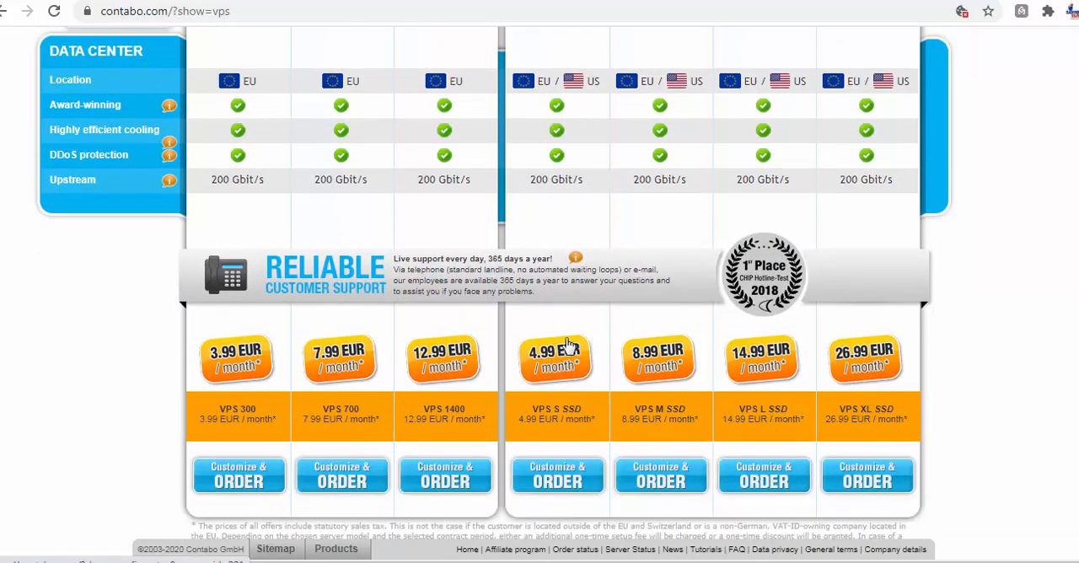
{"action": "scroll", "coordinate": [570, 344], "scroll_direction": "down", "scroll_amount": 2}
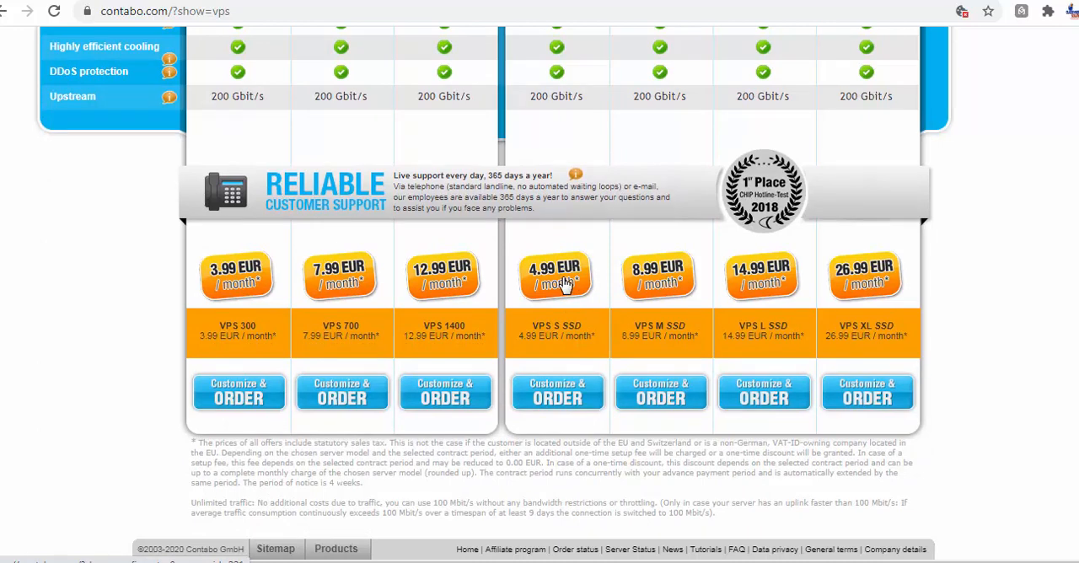
{"action": "scroll", "coordinate": [564, 285], "scroll_direction": "up", "scroll_amount": 4}
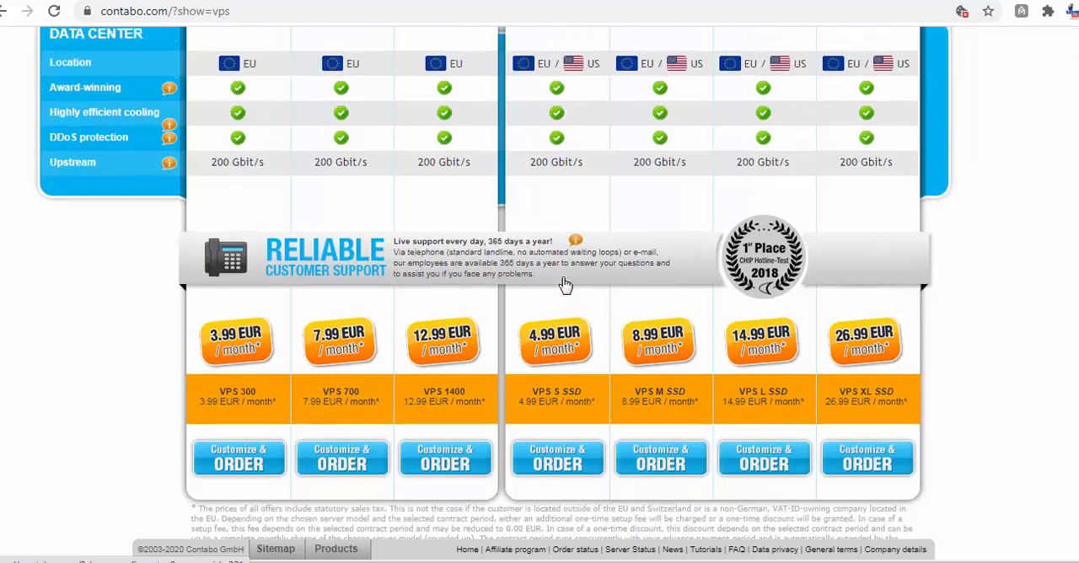
{"action": "scroll", "coordinate": [556, 278], "scroll_direction": "down", "scroll_amount": 4}
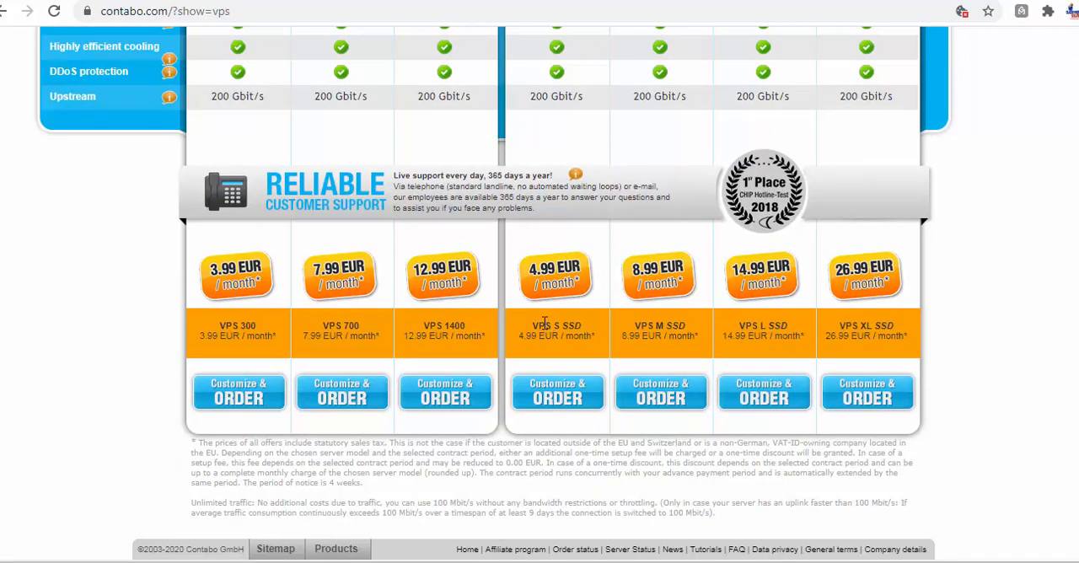
{"action": "scroll", "coordinate": [545, 323], "scroll_direction": "up", "scroll_amount": 4}
{"action": "scroll", "coordinate": [545, 323], "scroll_direction": "up", "scroll_amount": 4}
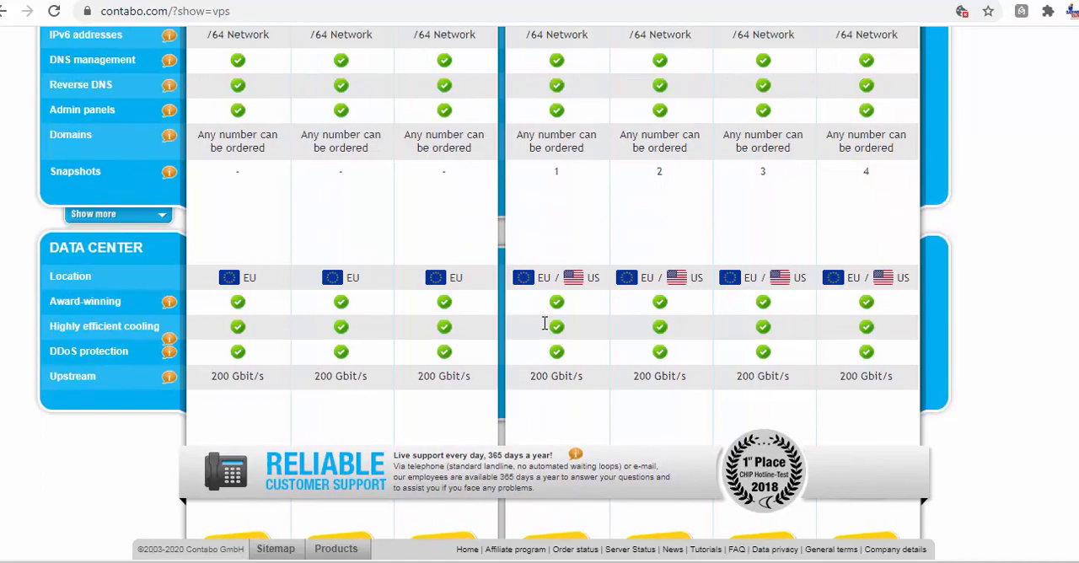
{"action": "scroll", "coordinate": [544, 323], "scroll_direction": "up", "scroll_amount": 4}
{"action": "scroll", "coordinate": [545, 323], "scroll_direction": "up", "scroll_amount": 3}
{"action": "scroll", "coordinate": [544, 323], "scroll_direction": "up", "scroll_amount": 4}
{"action": "scroll", "coordinate": [545, 323], "scroll_direction": "up", "scroll_amount": 3}
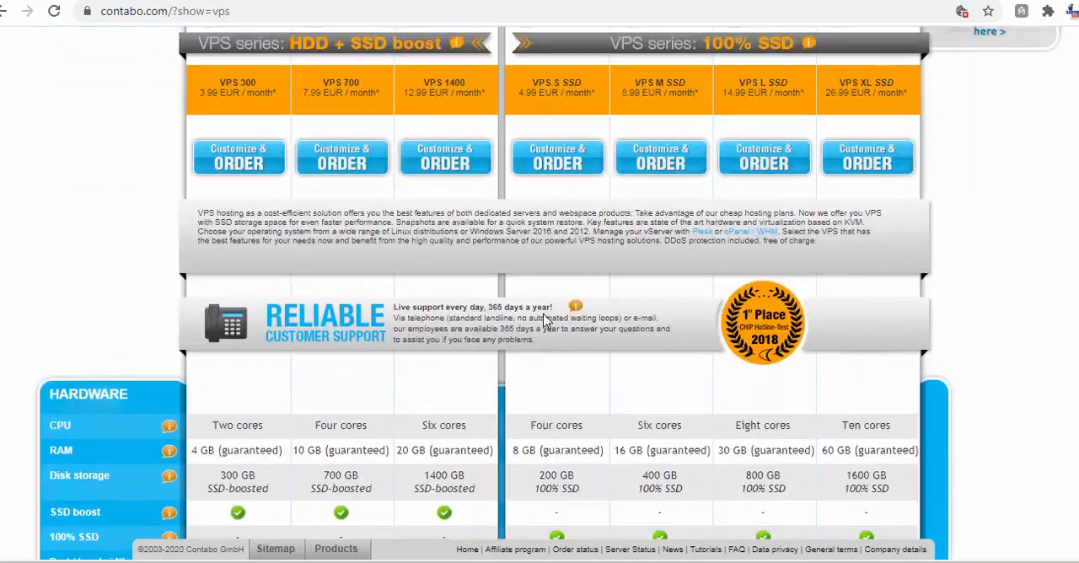
{"action": "scroll", "coordinate": [545, 323], "scroll_direction": "up", "scroll_amount": 3}
{"action": "scroll", "coordinate": [544, 218], "scroll_direction": "up", "scroll_amount": 4}
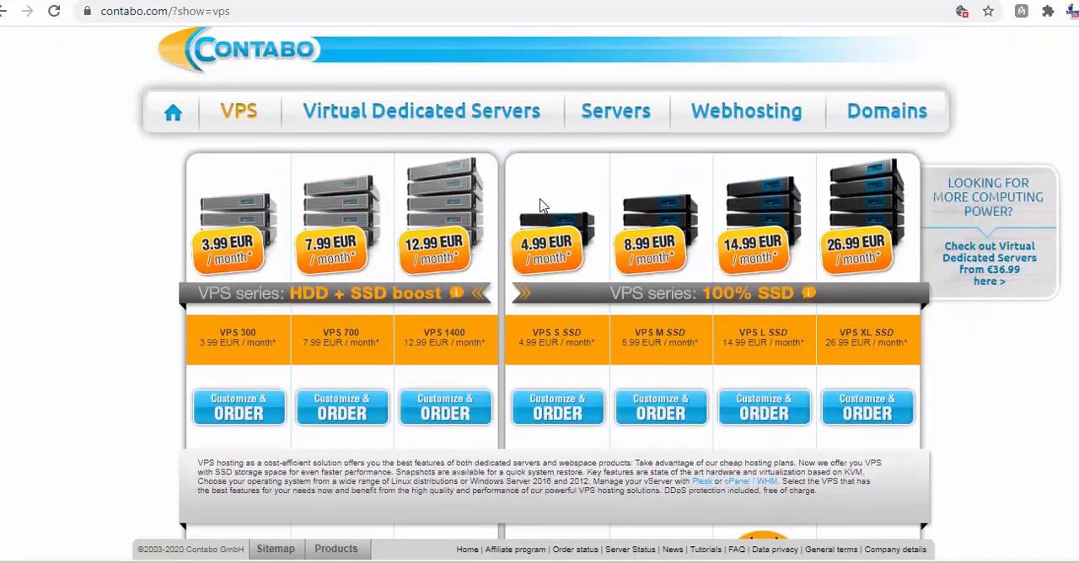
{"action": "scroll", "coordinate": [544, 218], "scroll_direction": "down", "scroll_amount": 5}
{"action": "scroll", "coordinate": [557, 194], "scroll_direction": "down", "scroll_amount": 2}
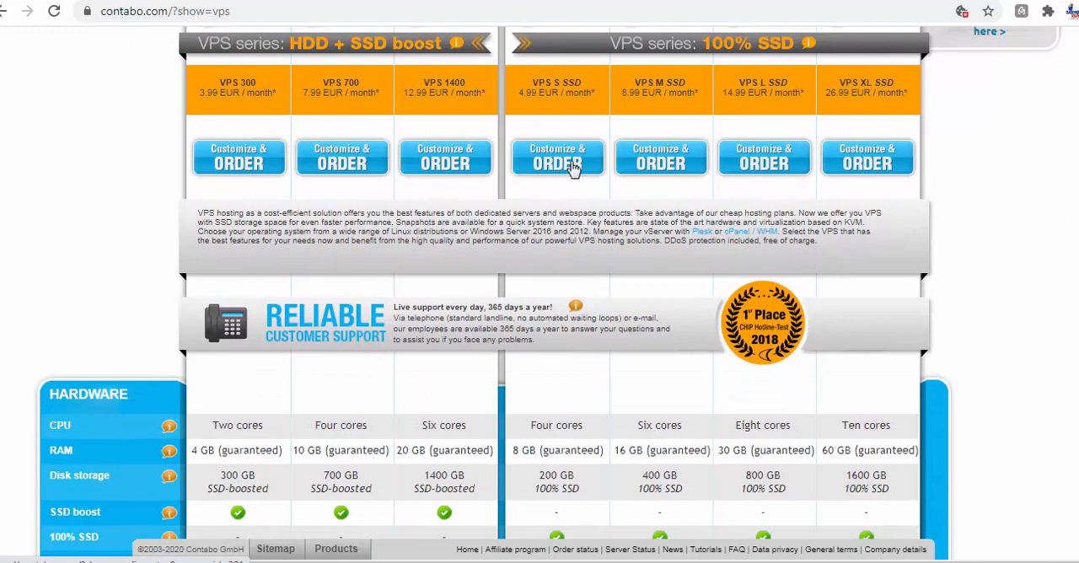
Start a Customize & ORDER for the VPS S SSD plan at 4.99 EUR monthly.
{"action": "left_click", "coordinate": [574, 168]}
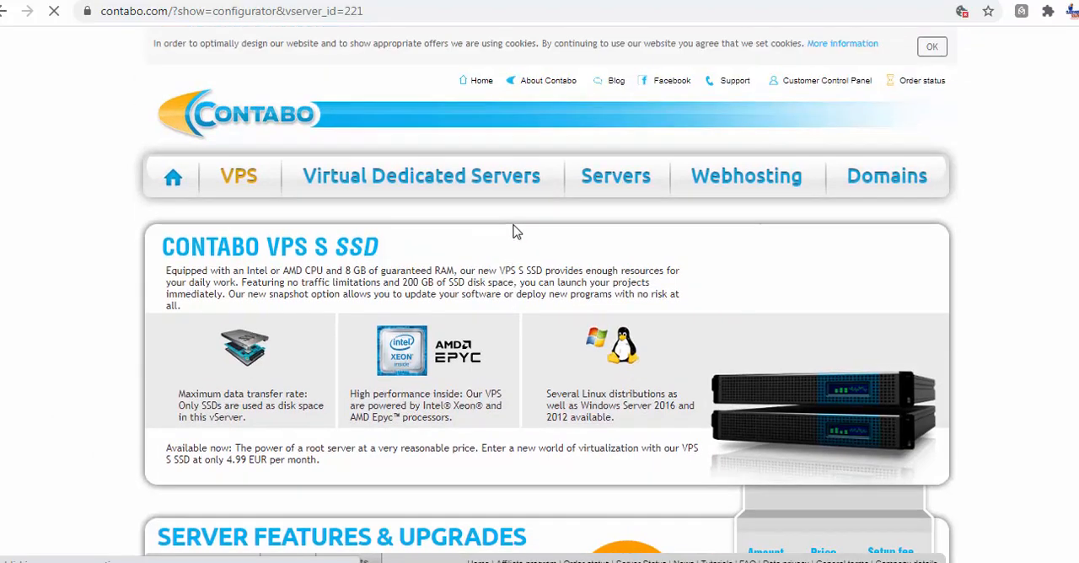
{"action": "scroll", "coordinate": [517, 231], "scroll_direction": "down", "scroll_amount": 3}
{"action": "scroll", "coordinate": [517, 232], "scroll_direction": "down", "scroll_amount": 3}
{"action": "scroll", "coordinate": [517, 232], "scroll_direction": "down", "scroll_amount": 3}
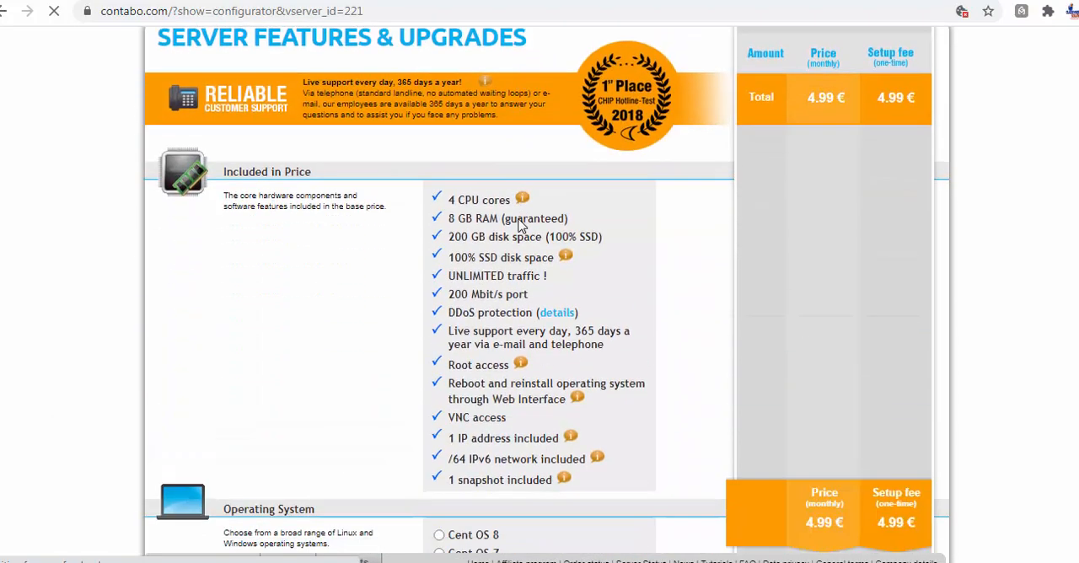
{"action": "scroll", "coordinate": [521, 226], "scroll_direction": "down", "scroll_amount": 1}
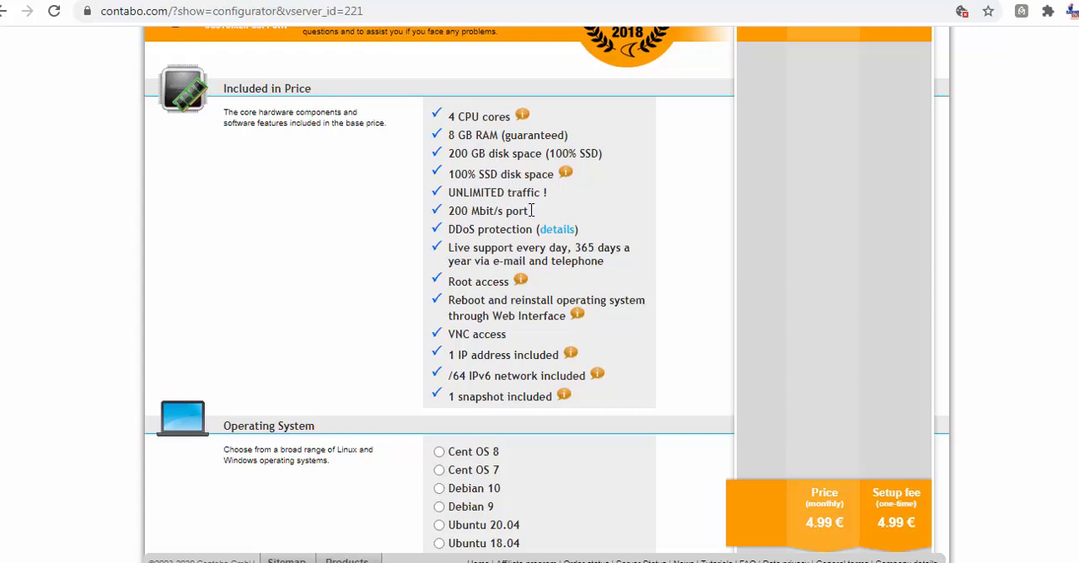
{"action": "scroll", "coordinate": [536, 236], "scroll_direction": "down", "scroll_amount": 1}
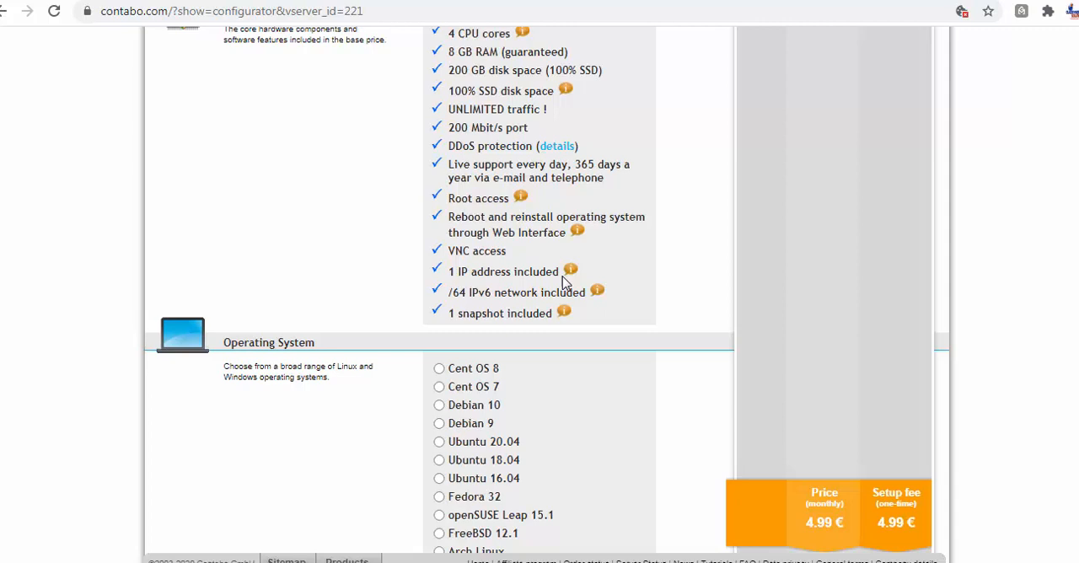
{"action": "scroll", "coordinate": [566, 276], "scroll_direction": "down", "scroll_amount": 1}
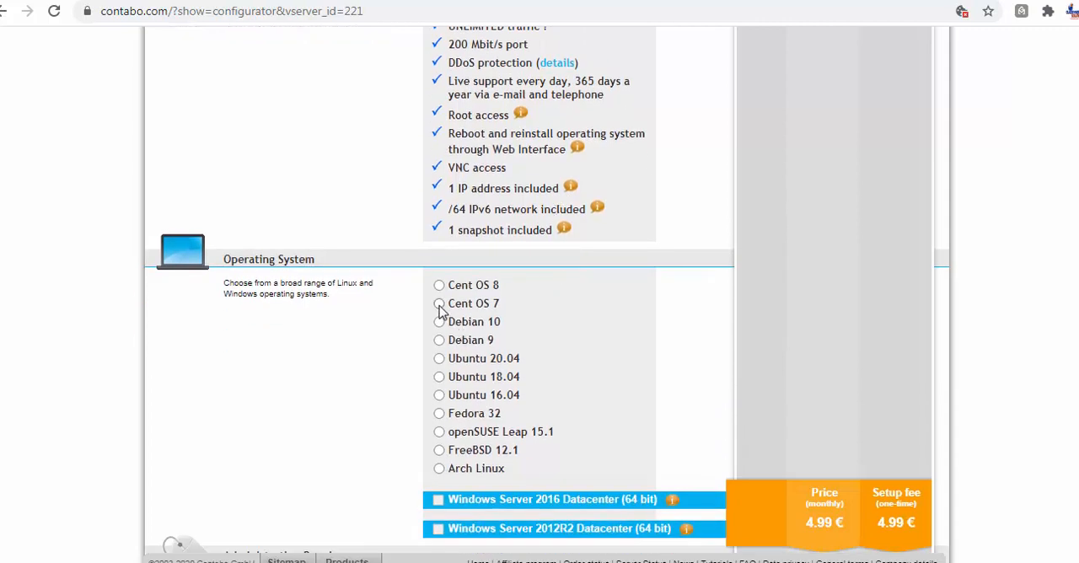
{"action": "left_click", "coordinate": [439, 303]}
{"action": "scroll", "coordinate": [609, 320], "scroll_direction": "down", "scroll_amount": 3}
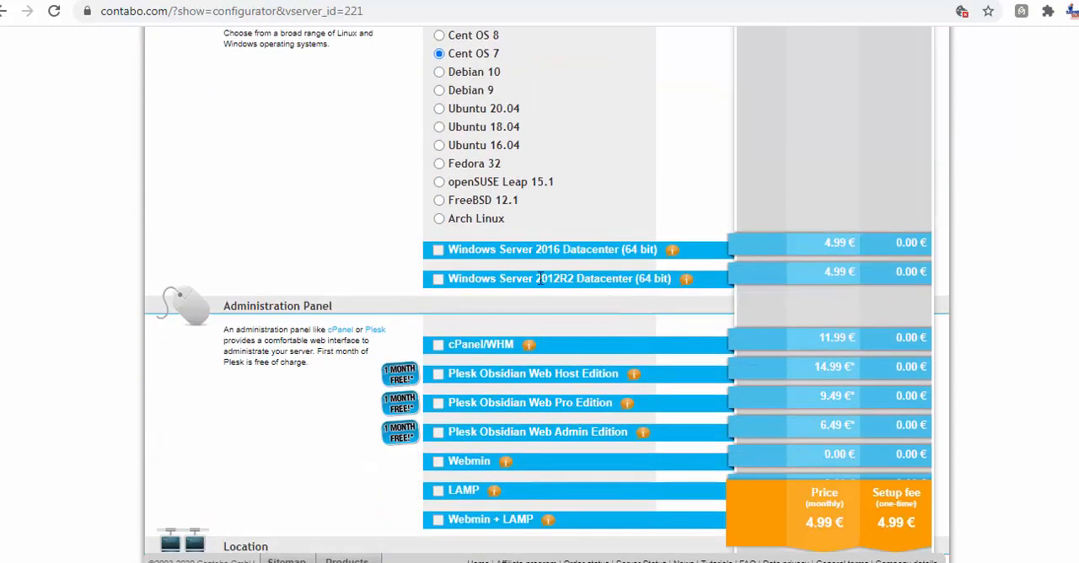
{"action": "scroll", "coordinate": [485, 297], "scroll_direction": "down", "scroll_amount": 1}
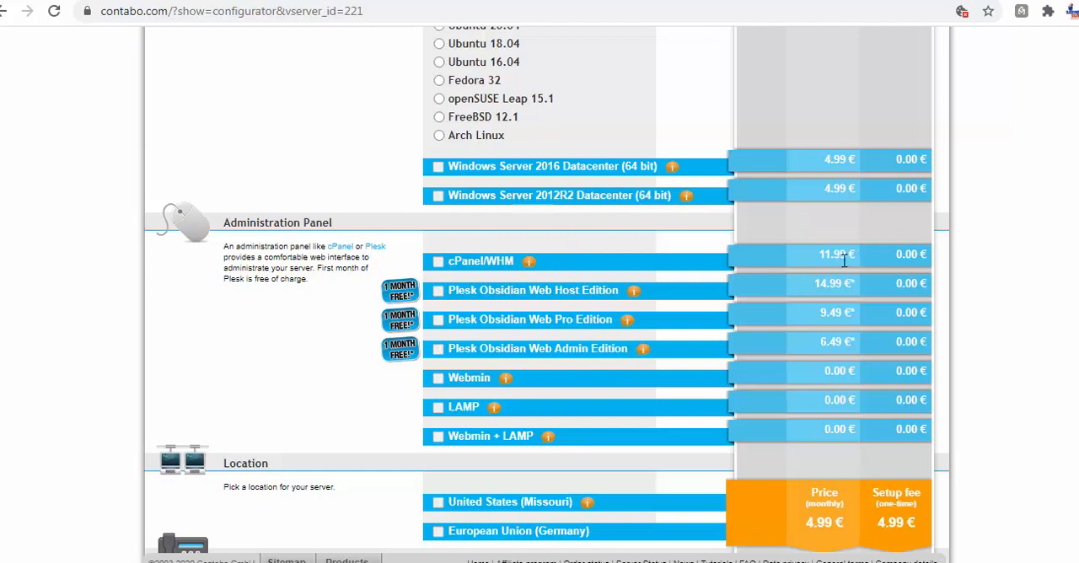
{"action": "left_click", "coordinate": [439, 262]}
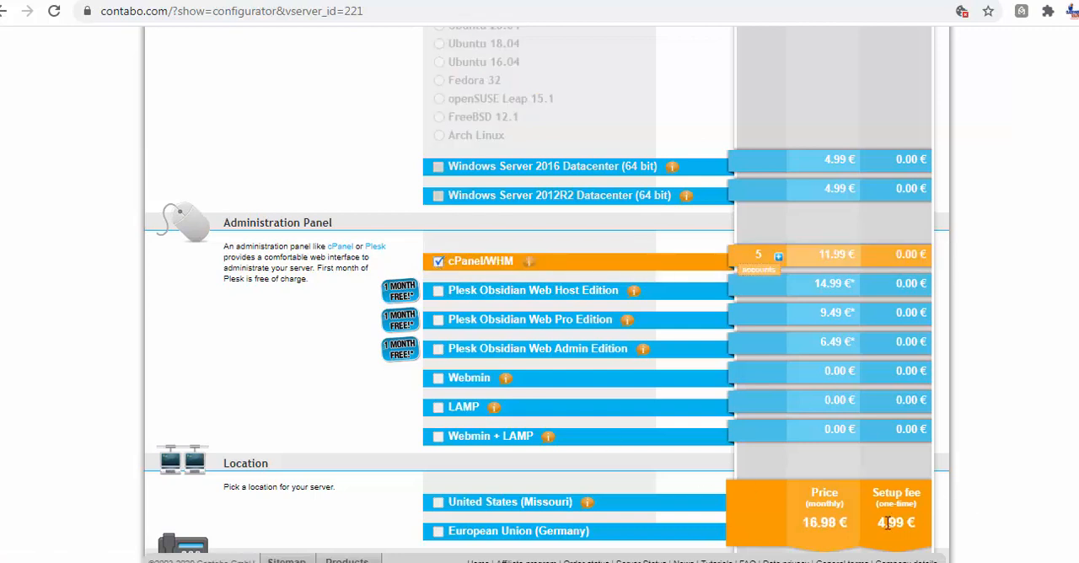
{"action": "left_click", "coordinate": [438, 262]}
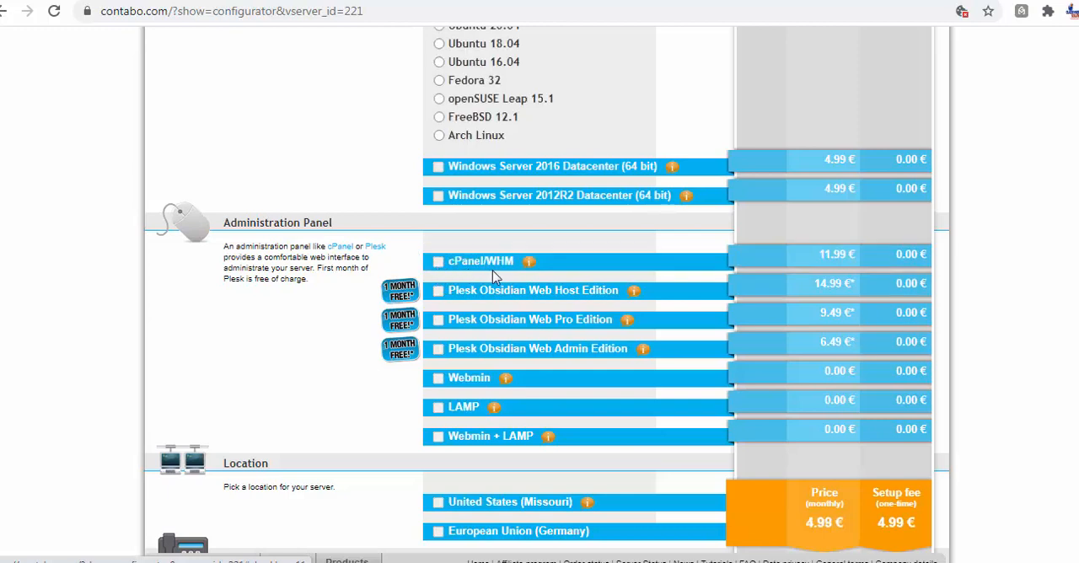
{"action": "scroll", "coordinate": [462, 294], "scroll_direction": "down", "scroll_amount": 2}
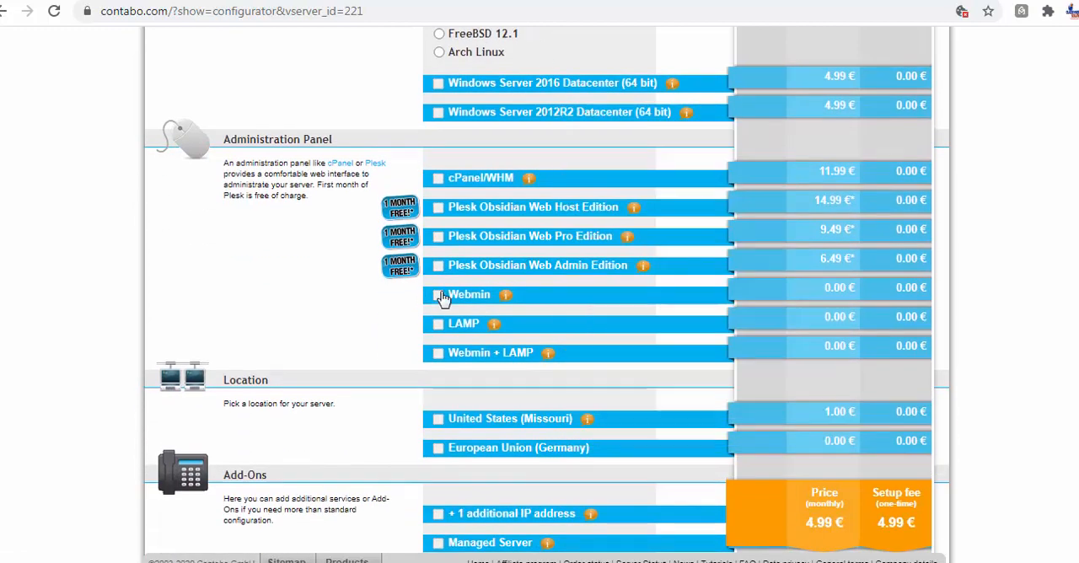
{"action": "scroll", "coordinate": [618, 278], "scroll_direction": "down", "scroll_amount": 2}
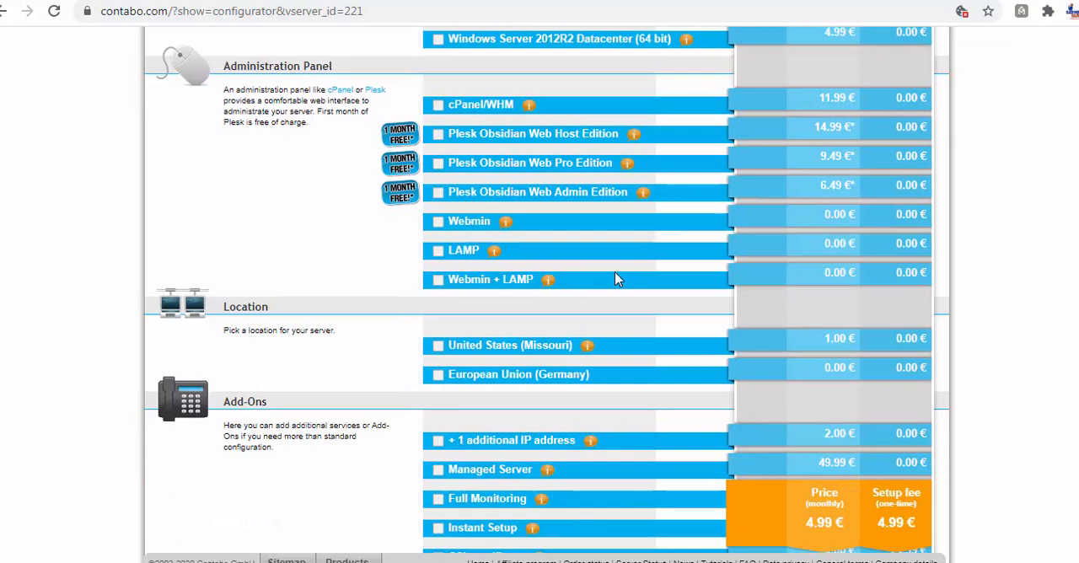
{"action": "scroll", "coordinate": [618, 279], "scroll_direction": "down", "scroll_amount": 2}
{"action": "scroll", "coordinate": [618, 278], "scroll_direction": "down", "scroll_amount": 1}
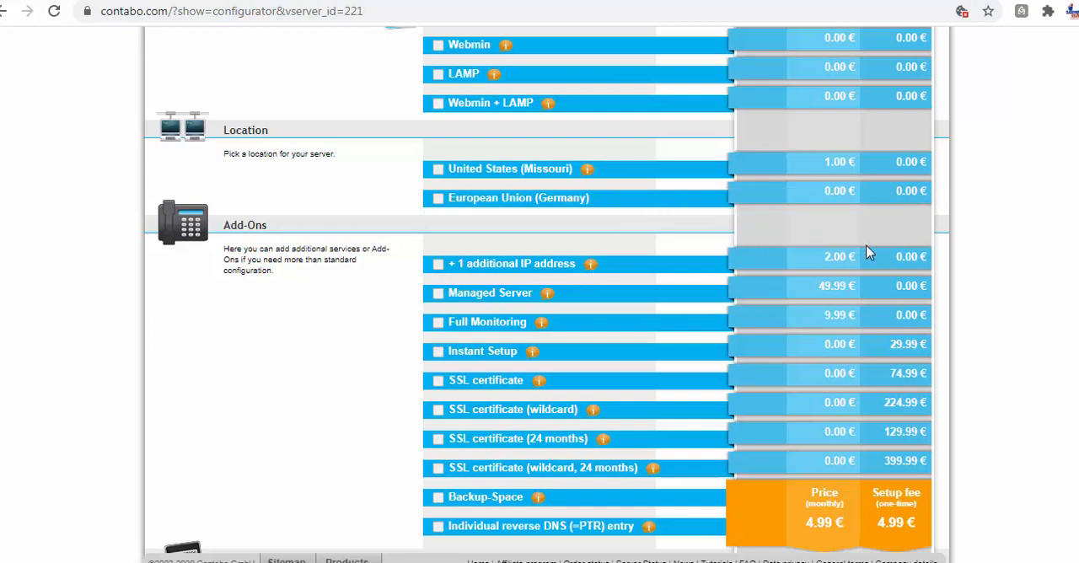
Add +1 additional IP address to the VPS S SSD order, raising it to 6.99 EUR monthly.
{"action": "left_click", "coordinate": [438, 264]}
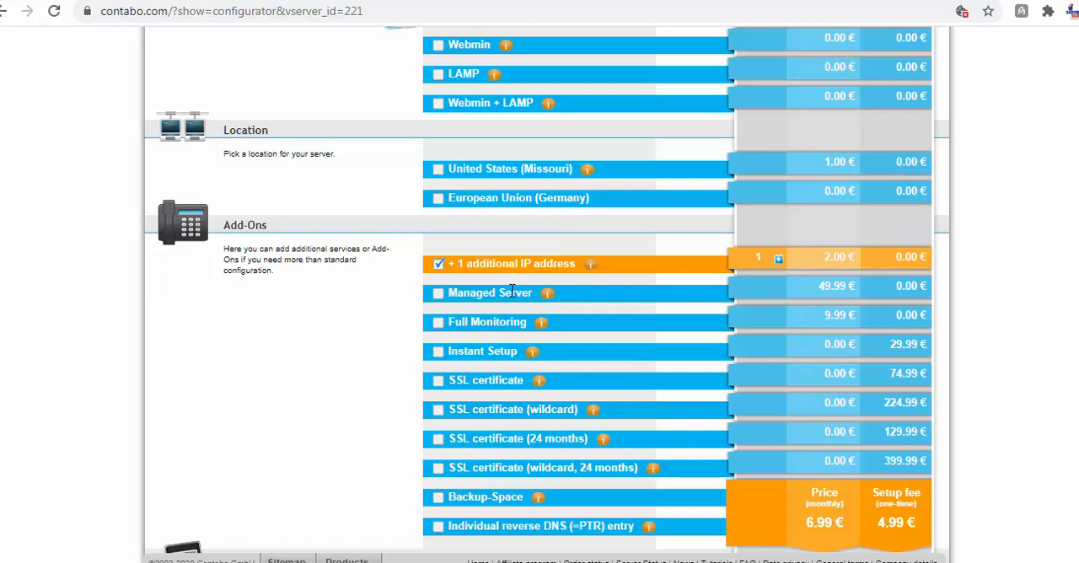
{"action": "scroll", "coordinate": [512, 291], "scroll_direction": "down", "scroll_amount": 2}
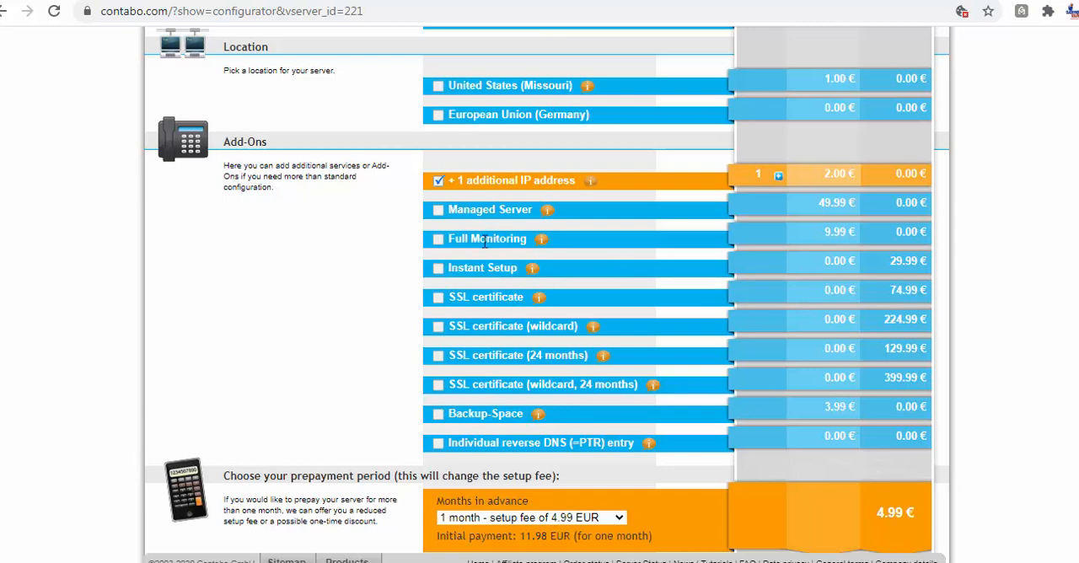
{"action": "scroll", "coordinate": [485, 242], "scroll_direction": "down", "scroll_amount": 2}
{"action": "scroll", "coordinate": [485, 243], "scroll_direction": "down", "scroll_amount": 2}
{"action": "scroll", "coordinate": [509, 189], "scroll_direction": "up", "scroll_amount": 2}
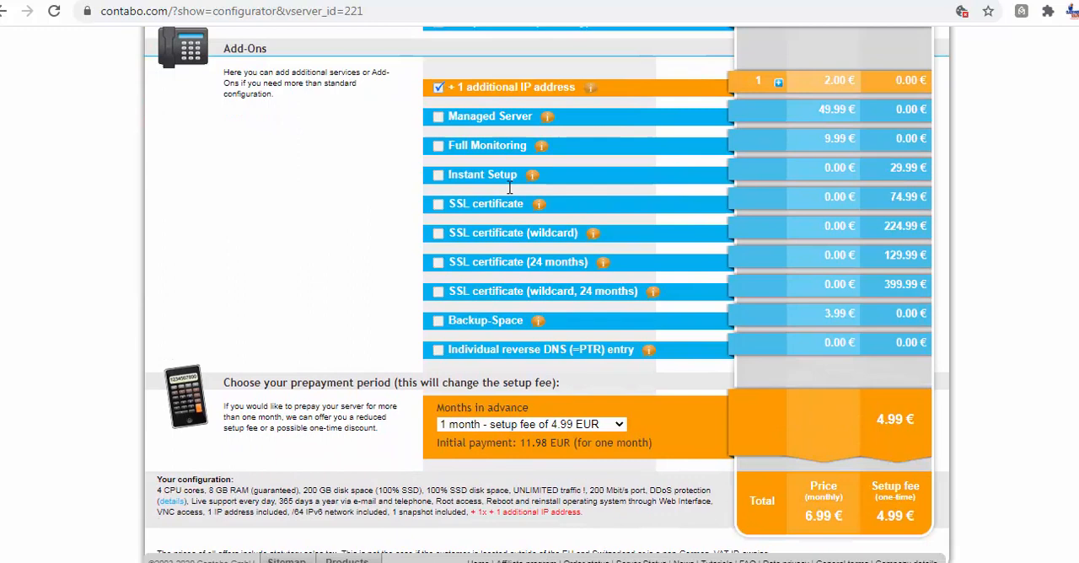
{"action": "scroll", "coordinate": [510, 189], "scroll_direction": "up", "scroll_amount": 2}
{"action": "scroll", "coordinate": [473, 209], "scroll_direction": "up", "scroll_amount": 2}
{"action": "scroll", "coordinate": [455, 253], "scroll_direction": "down", "scroll_amount": 1}
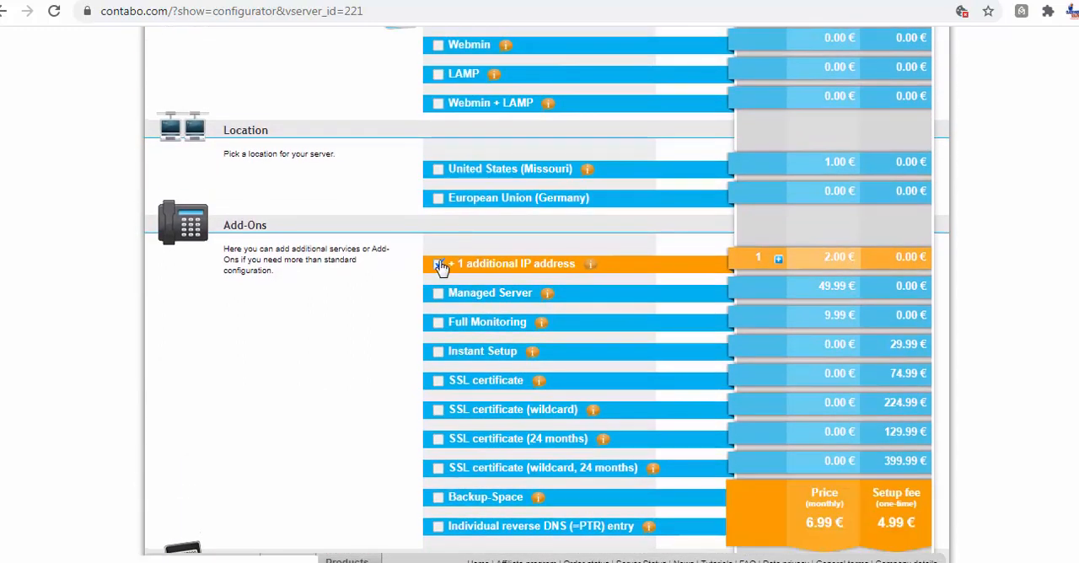
{"action": "scroll", "coordinate": [464, 267], "scroll_direction": "down", "scroll_amount": 2}
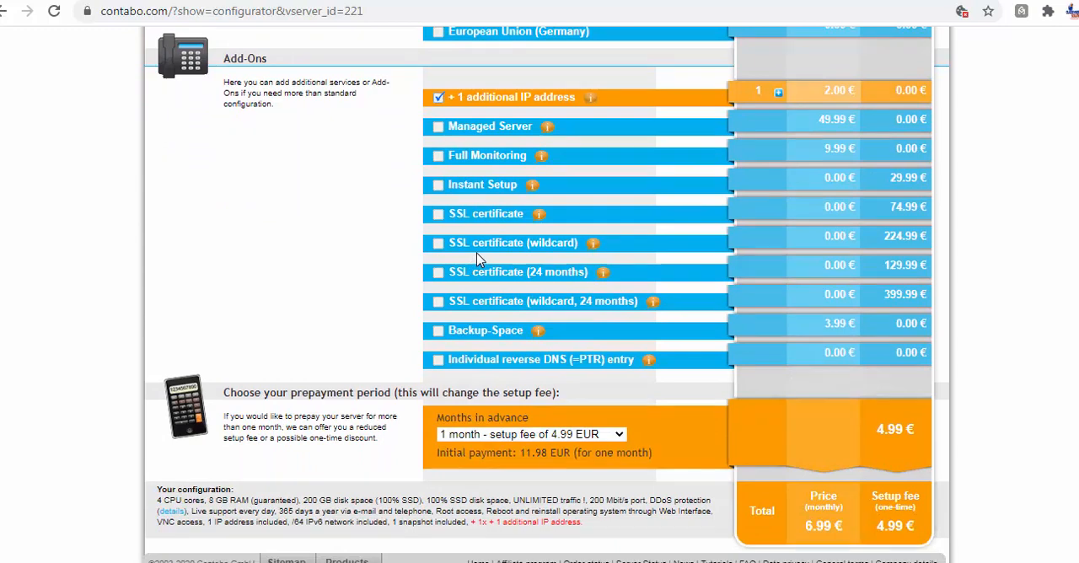
{"action": "scroll", "coordinate": [478, 257], "scroll_direction": "down", "scroll_amount": 2}
{"action": "scroll", "coordinate": [477, 245], "scroll_direction": "down", "scroll_amount": 1}
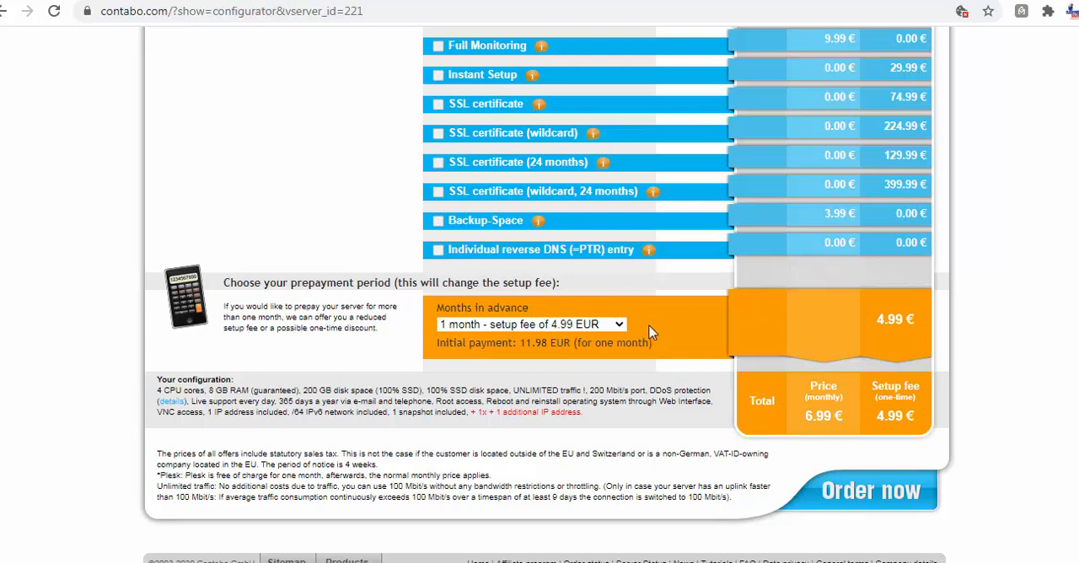
{"action": "scroll", "coordinate": [652, 331], "scroll_direction": "up", "scroll_amount": 3}
{"action": "scroll", "coordinate": [651, 330], "scroll_direction": "up", "scroll_amount": 3}
{"action": "scroll", "coordinate": [652, 330], "scroll_direction": "up", "scroll_amount": 2}
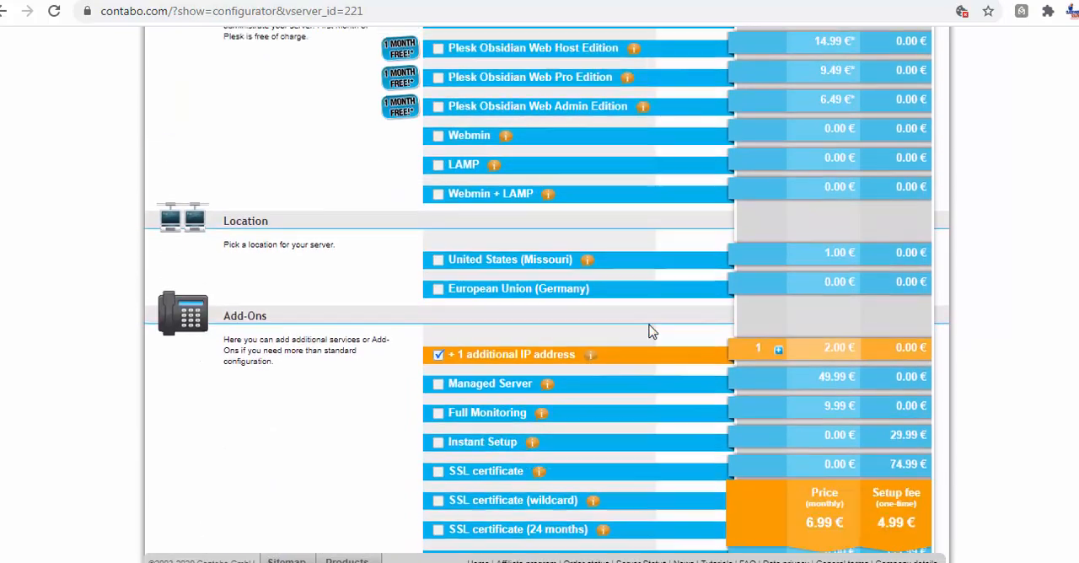
{"action": "scroll", "coordinate": [652, 330], "scroll_direction": "up", "scroll_amount": 3}
{"action": "scroll", "coordinate": [652, 330], "scroll_direction": "up", "scroll_amount": 5}
{"action": "scroll", "coordinate": [652, 330], "scroll_direction": "down", "scroll_amount": 3}
{"action": "scroll", "coordinate": [652, 330], "scroll_direction": "down", "scroll_amount": 5}
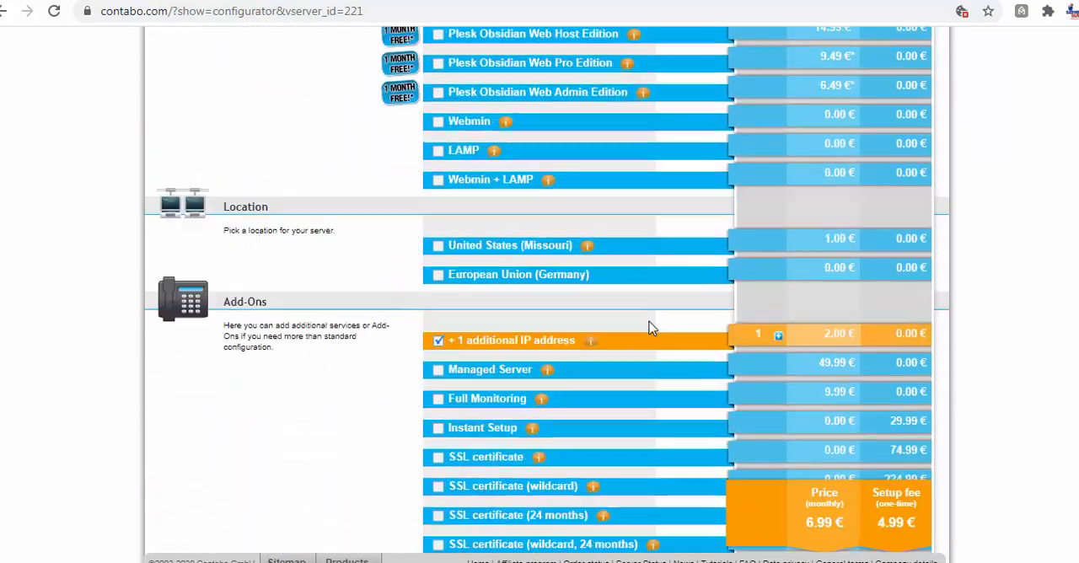
{"action": "scroll", "coordinate": [652, 330], "scroll_direction": "down", "scroll_amount": 4}
{"action": "scroll", "coordinate": [651, 327], "scroll_direction": "down", "scroll_amount": 1}
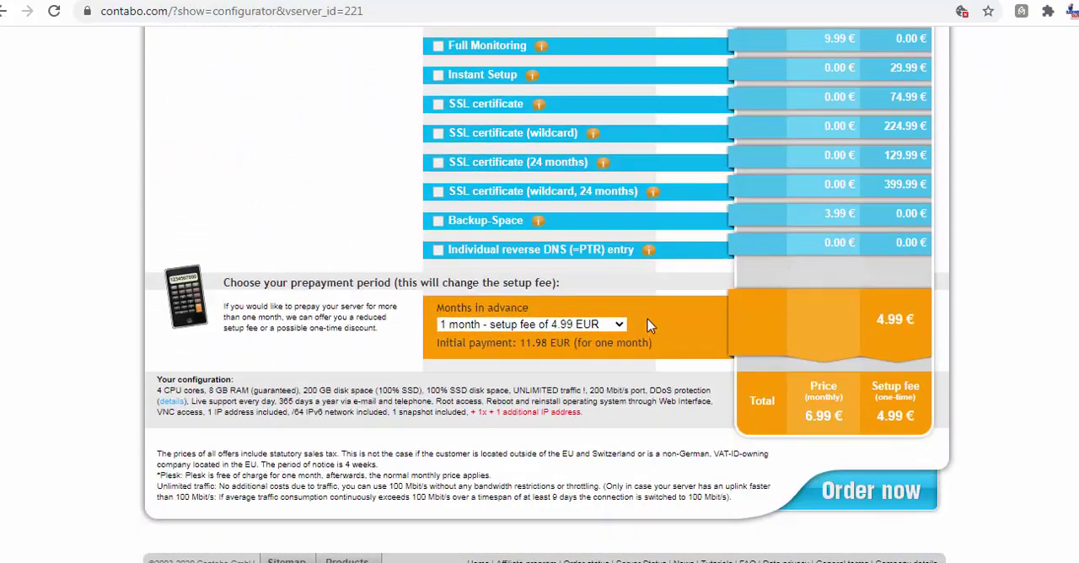
Proceed to the 'Your data' step and begin entering the private customer's first name.
{"action": "left_click", "coordinate": [894, 493]}
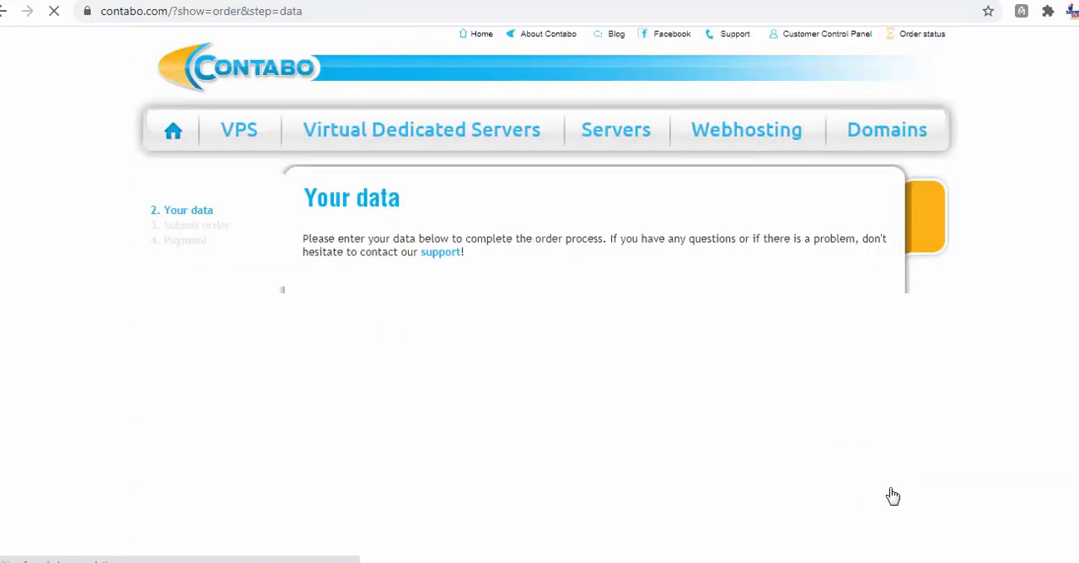
{"action": "scroll", "coordinate": [616, 232], "scroll_direction": "down", "scroll_amount": 1}
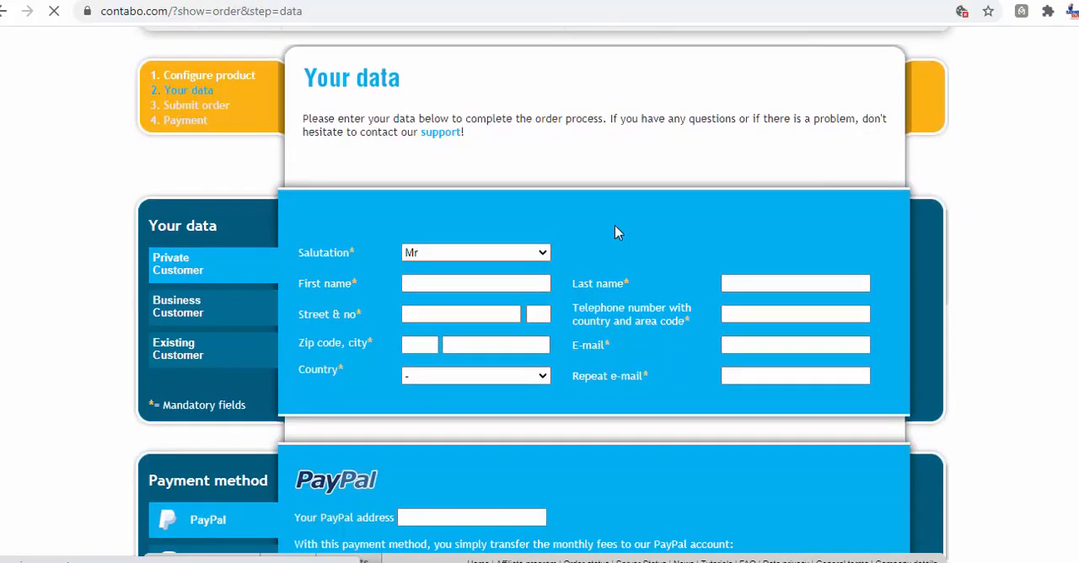
{"action": "scroll", "coordinate": [617, 232], "scroll_direction": "down", "scroll_amount": 1}
{"action": "scroll", "coordinate": [615, 225], "scroll_direction": "down", "scroll_amount": 1}
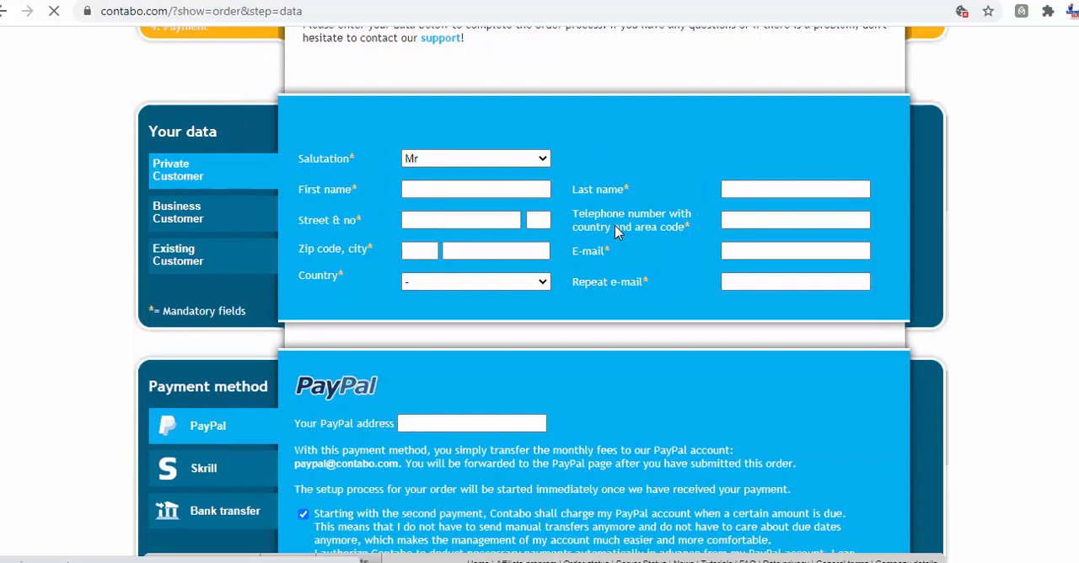
{"action": "scroll", "coordinate": [614, 225], "scroll_direction": "up", "scroll_amount": 2}
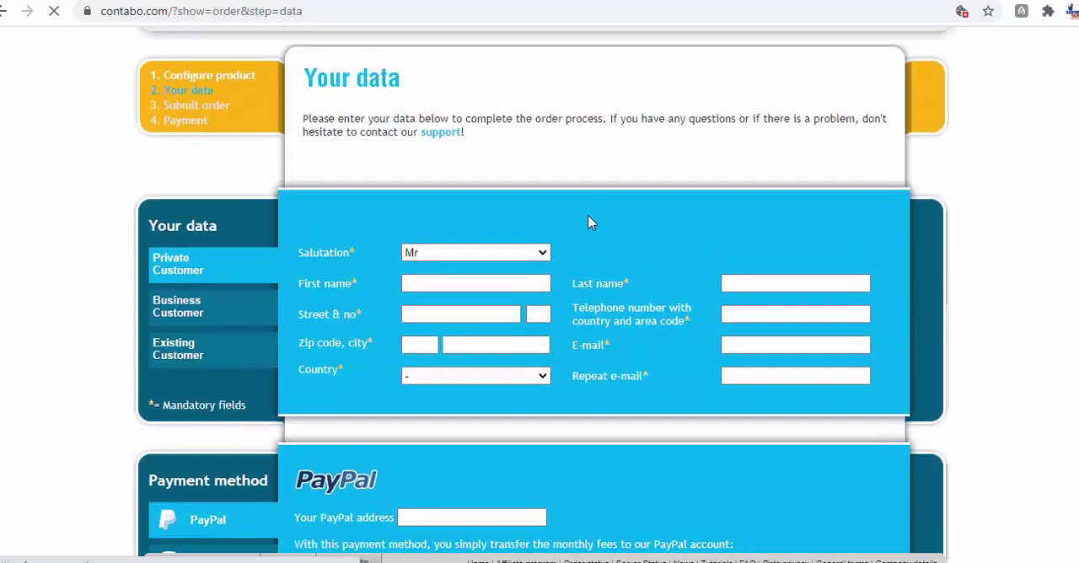
{"action": "left_click", "coordinate": [461, 286]}
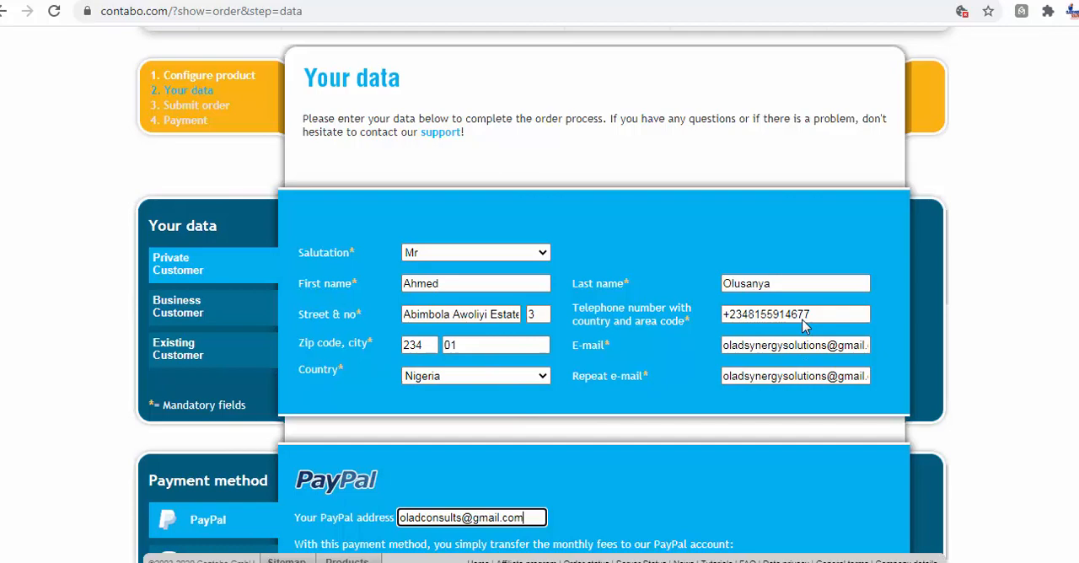
{"action": "scroll", "coordinate": [807, 363], "scroll_direction": "down", "scroll_amount": 3}
{"action": "scroll", "coordinate": [807, 363], "scroll_direction": "down", "scroll_amount": 2}
{"action": "scroll", "coordinate": [393, 255], "scroll_direction": "down", "scroll_amount": 2}
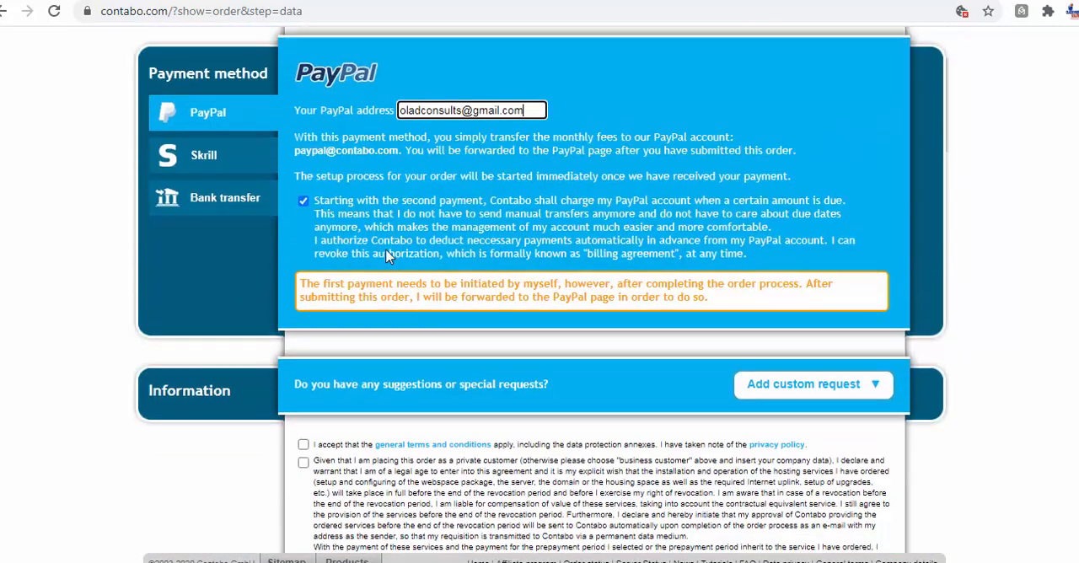
Decline automatic PayPal charging, accept the private-customer declaration, and submit the order for review.
{"action": "left_click", "coordinate": [303, 192]}
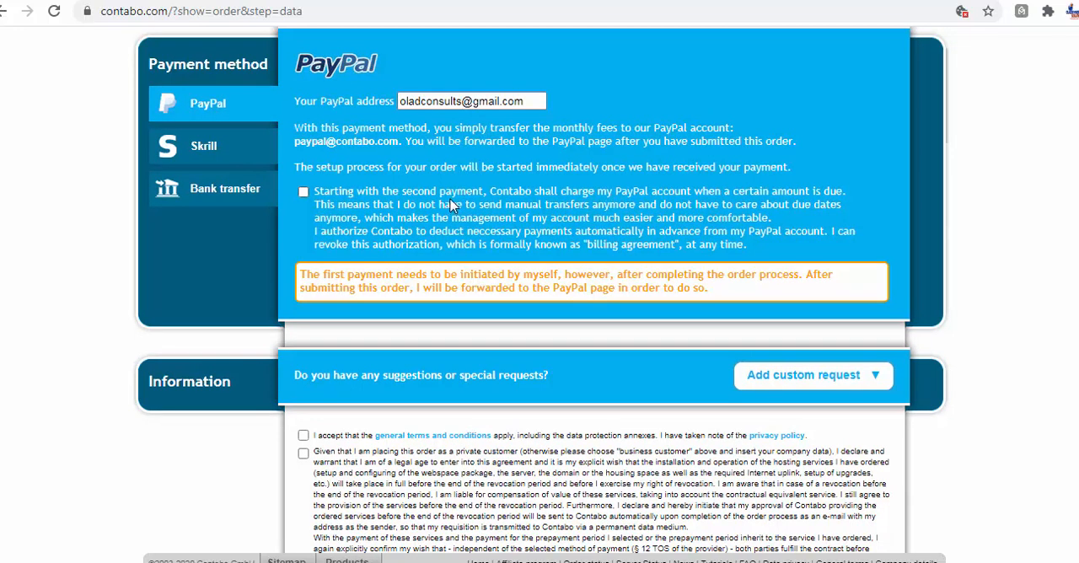
{"action": "scroll", "coordinate": [590, 211], "scroll_direction": "down", "scroll_amount": 2}
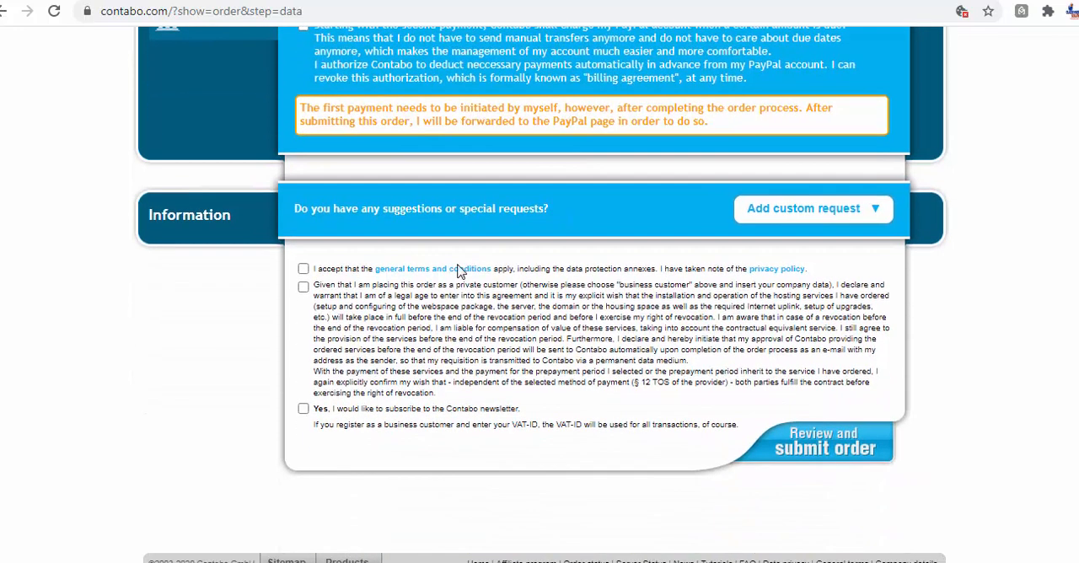
{"action": "left_click", "coordinate": [304, 287]}
{"action": "left_click", "coordinate": [815, 449]}
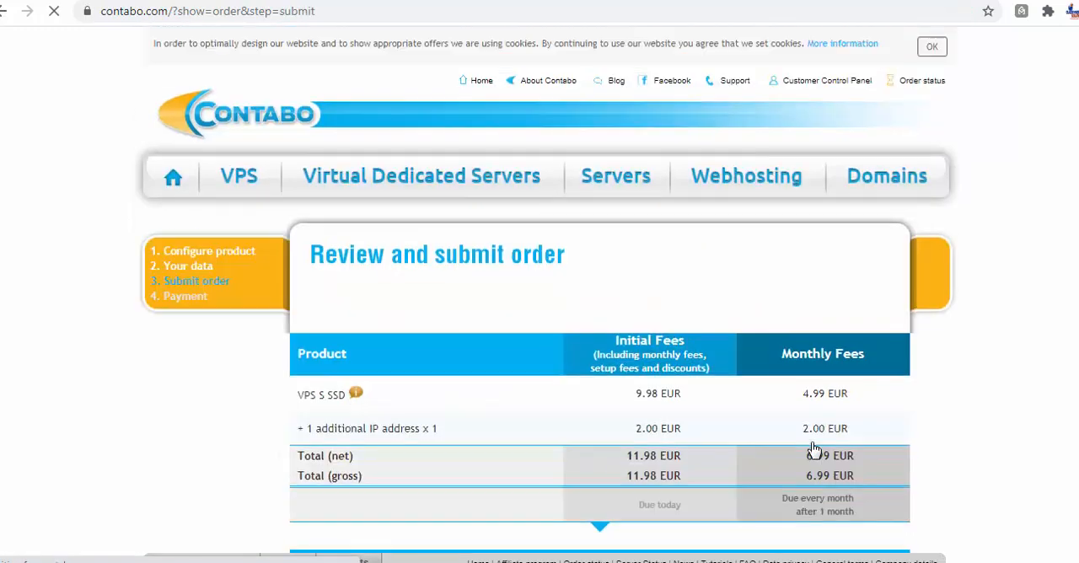
{"action": "scroll", "coordinate": [708, 295], "scroll_direction": "down", "scroll_amount": 2}
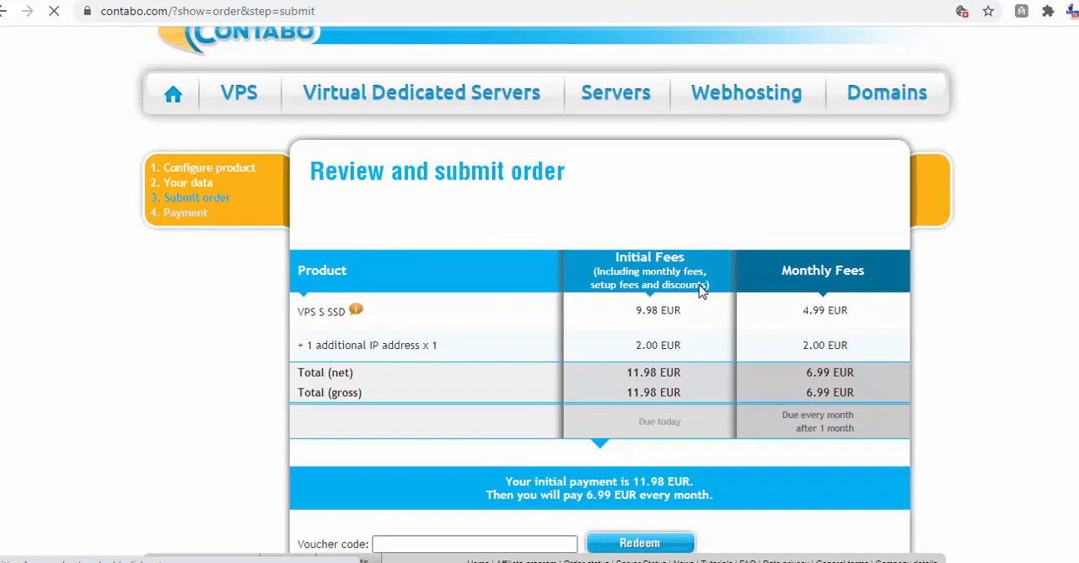
{"action": "scroll", "coordinate": [703, 291], "scroll_direction": "down", "scroll_amount": 2}
{"action": "scroll", "coordinate": [702, 292], "scroll_direction": "down", "scroll_amount": 2}
{"action": "scroll", "coordinate": [702, 292], "scroll_direction": "up", "scroll_amount": 2}
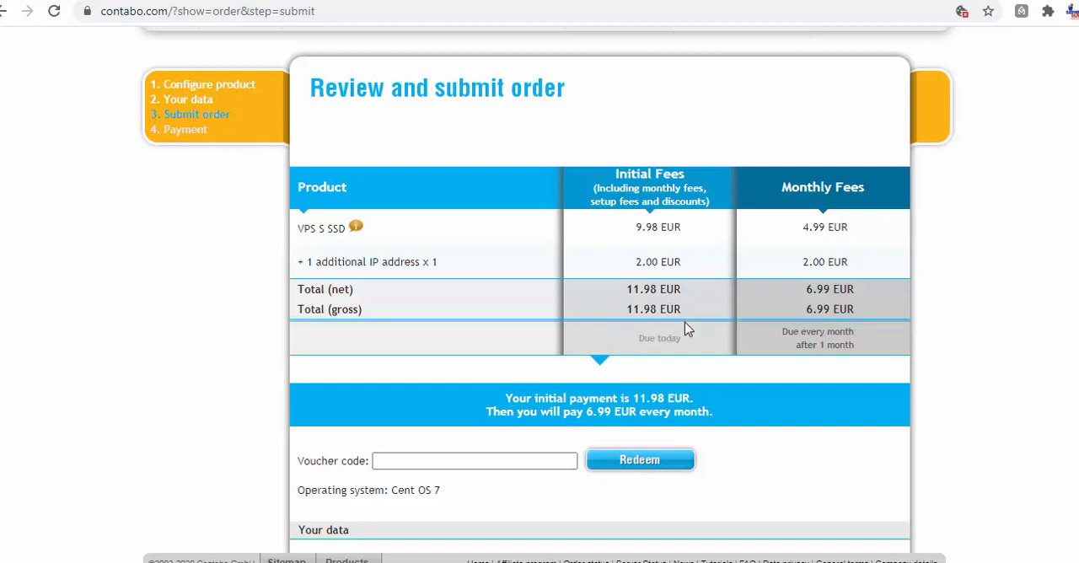
{"action": "scroll", "coordinate": [688, 329], "scroll_direction": "down", "scroll_amount": 2}
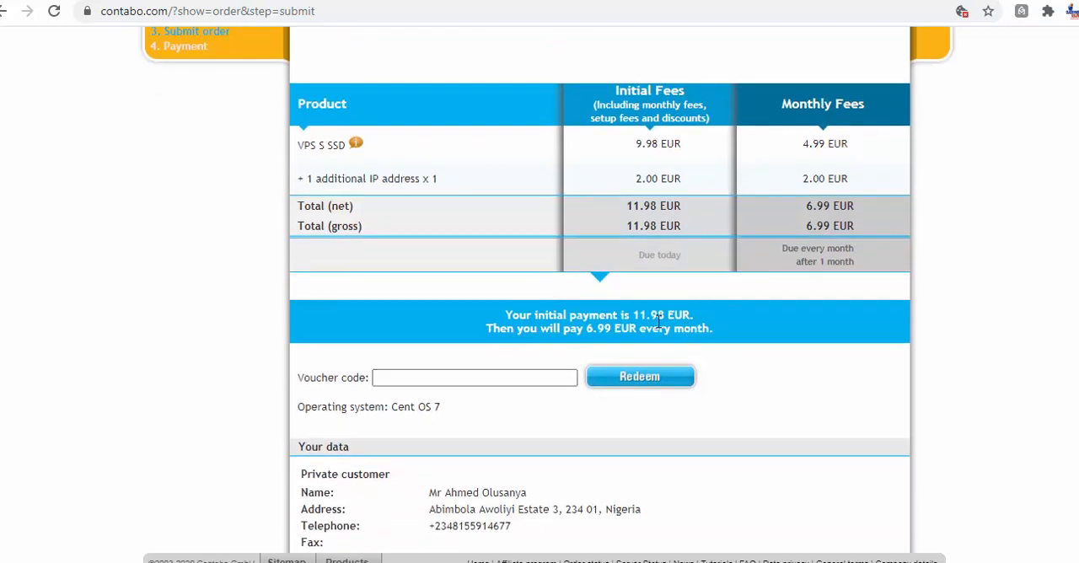
{"action": "scroll", "coordinate": [749, 315], "scroll_direction": "down", "scroll_amount": 4}
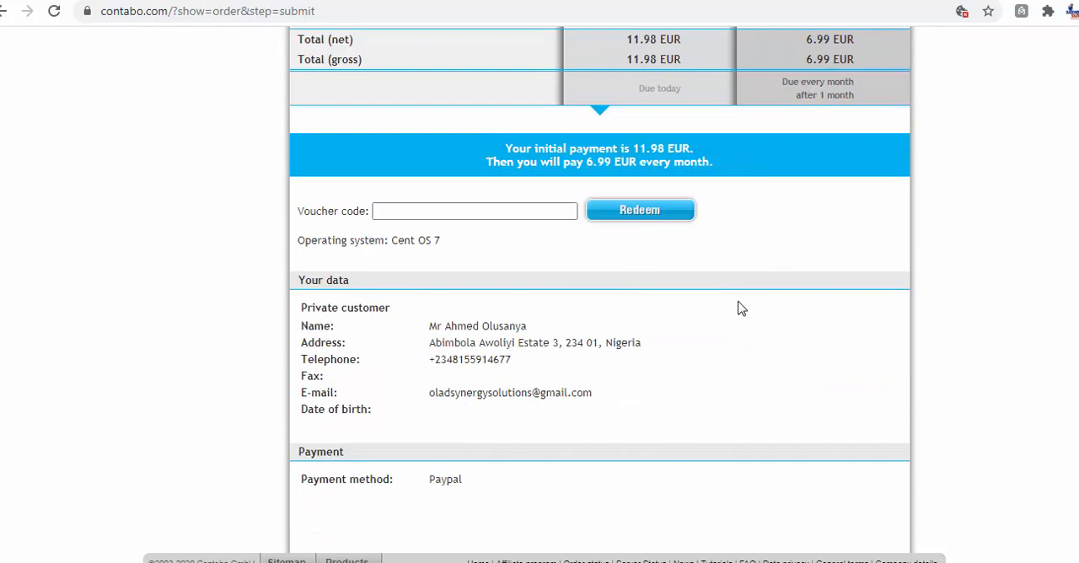
{"action": "scroll", "coordinate": [743, 309], "scroll_direction": "down", "scroll_amount": 2}
{"action": "scroll", "coordinate": [742, 308], "scroll_direction": "down", "scroll_amount": 2}
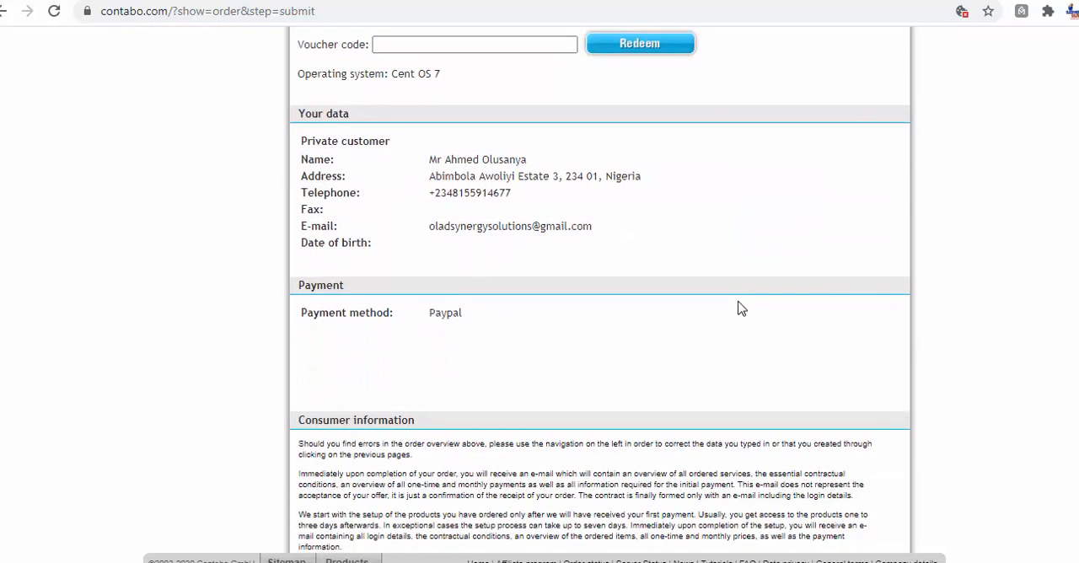
{"action": "scroll", "coordinate": [590, 289], "scroll_direction": "down", "scroll_amount": 3}
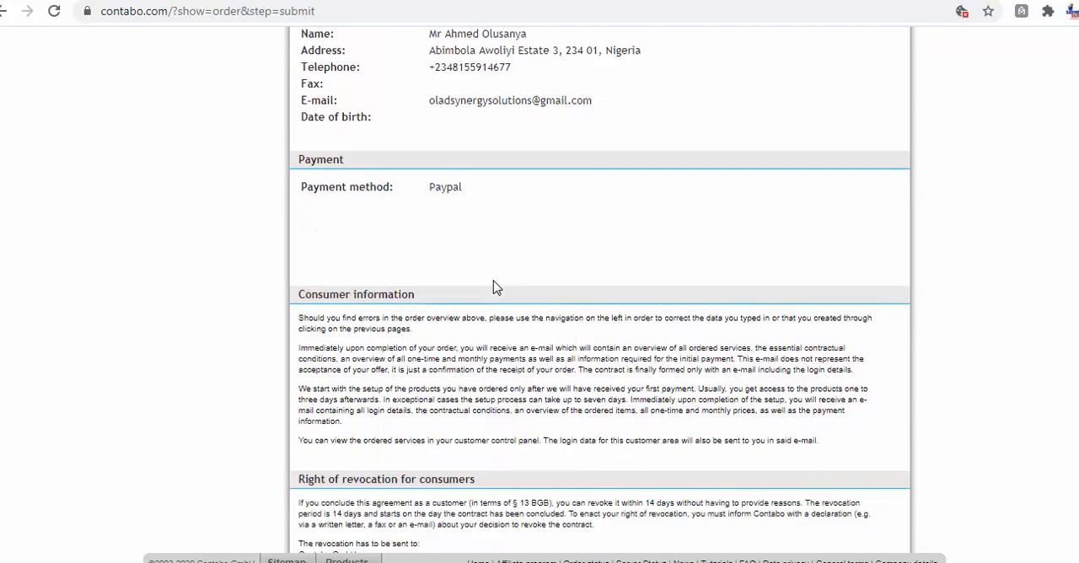
{"action": "scroll", "coordinate": [497, 289], "scroll_direction": "down", "scroll_amount": 3}
{"action": "scroll", "coordinate": [498, 280], "scroll_direction": "up", "scroll_amount": 2}
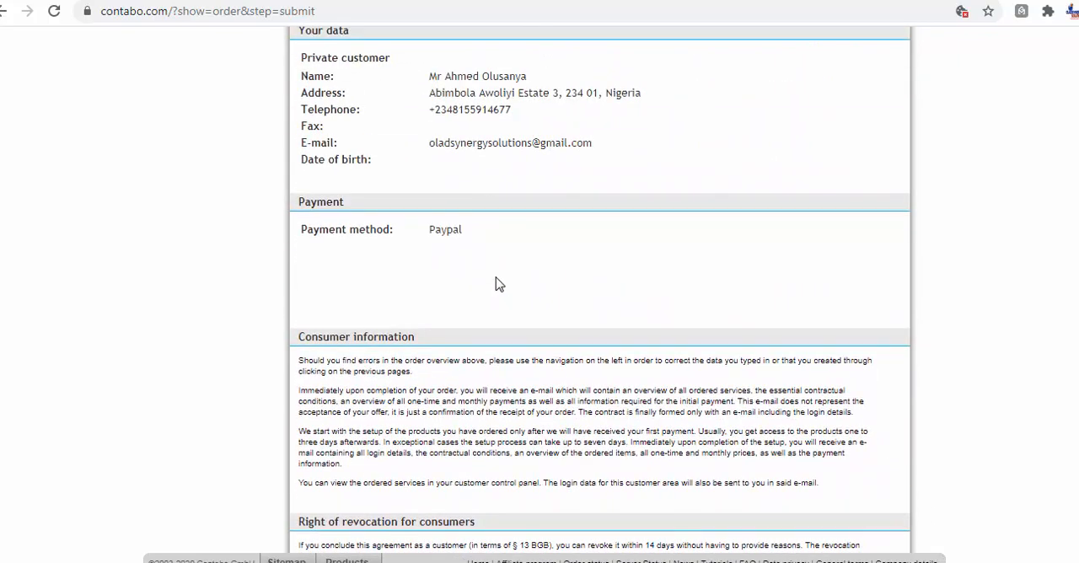
{"action": "scroll", "coordinate": [497, 284], "scroll_direction": "down", "scroll_amount": 2}
{"action": "scroll", "coordinate": [498, 284], "scroll_direction": "down", "scroll_amount": 3}
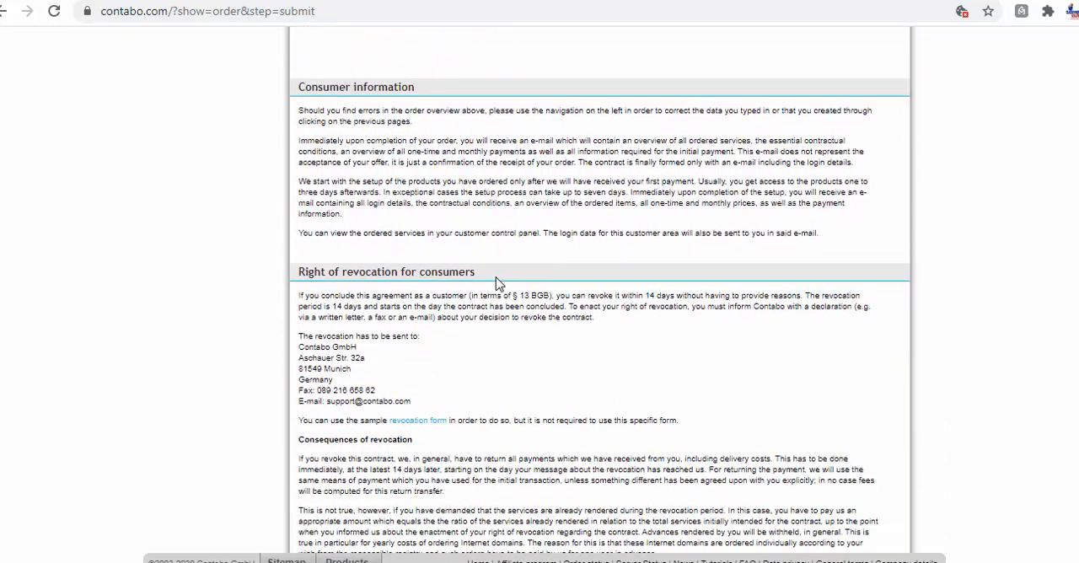
{"action": "scroll", "coordinate": [498, 284], "scroll_direction": "down", "scroll_amount": 2}
{"action": "scroll", "coordinate": [497, 284], "scroll_direction": "down", "scroll_amount": 1}
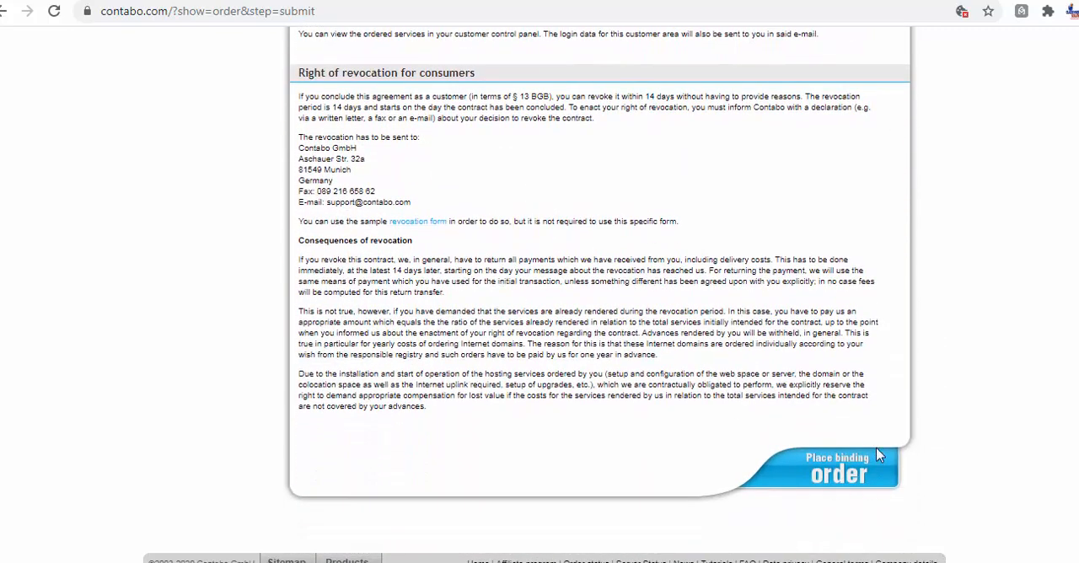
Place the binding order for VPS S SSD plus one extra IP, redirecting to PayPal.
{"action": "left_click", "coordinate": [860, 476]}
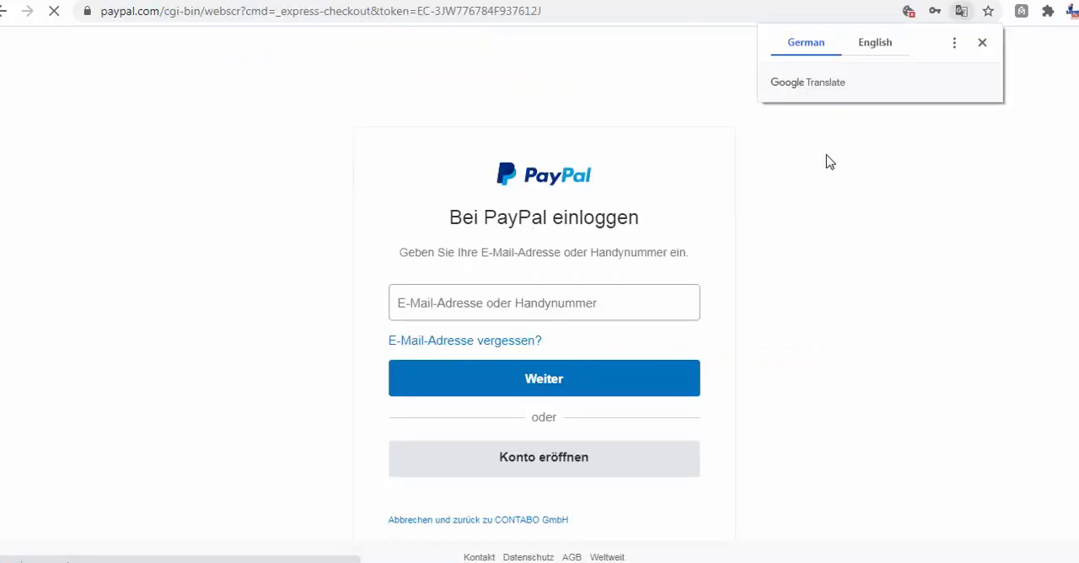
Translate the PayPal login to English and sign in with the third saved account and autofilled password.
{"action": "left_click", "coordinate": [875, 43]}
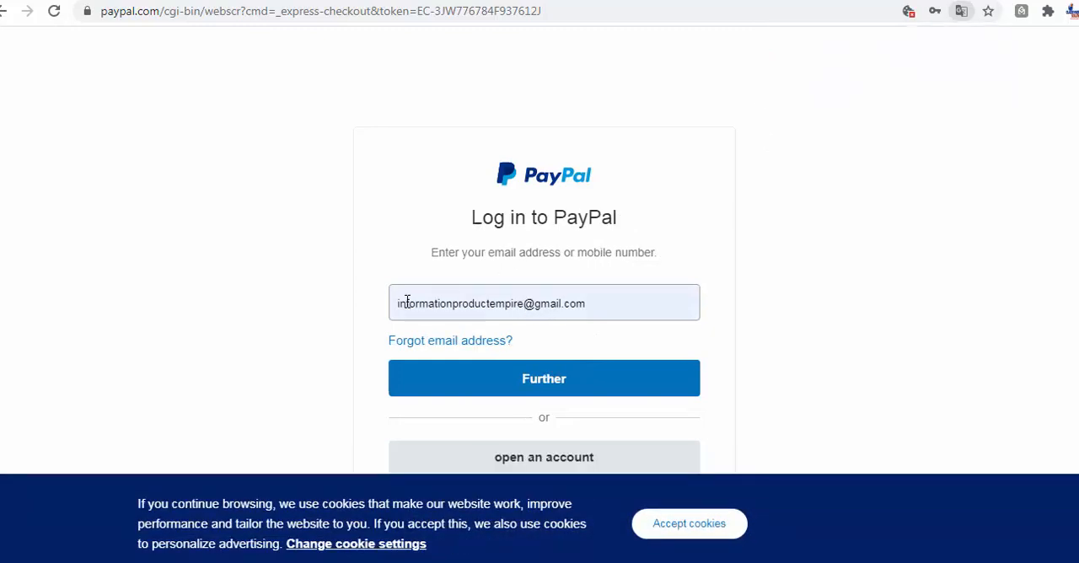
{"action": "left_click_drag", "start_coordinate": [406, 303], "coordinate": [373, 303]}
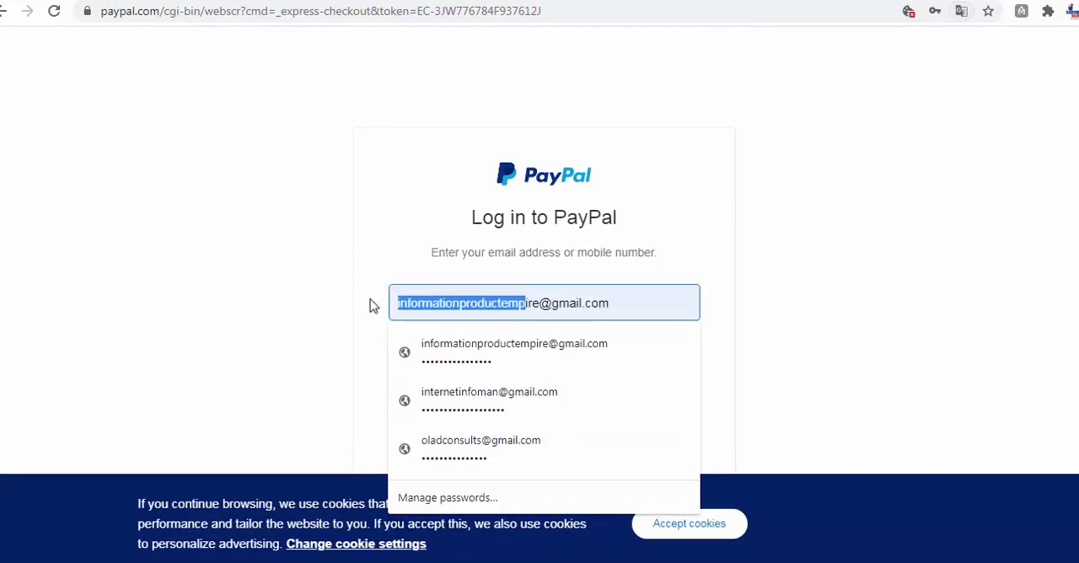
{"action": "left_click", "coordinate": [495, 449]}
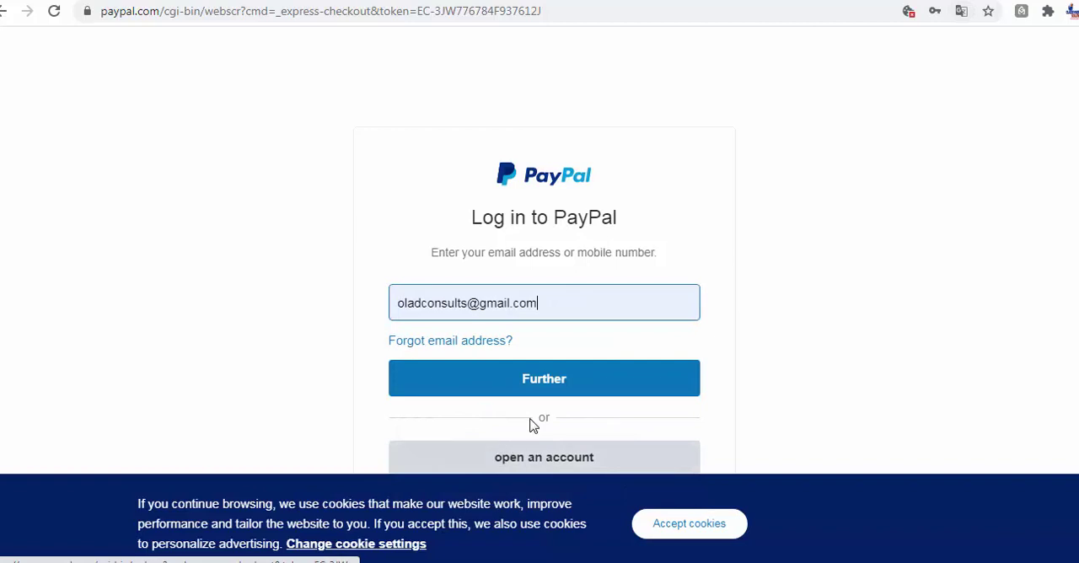
{"action": "left_click", "coordinate": [583, 385]}
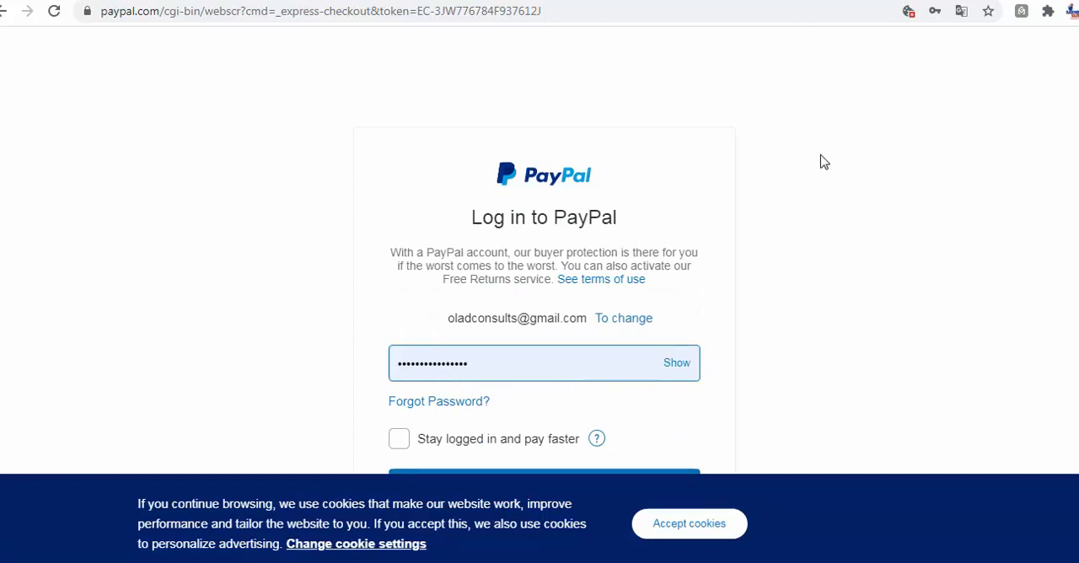
{"action": "left_click", "coordinate": [506, 369]}
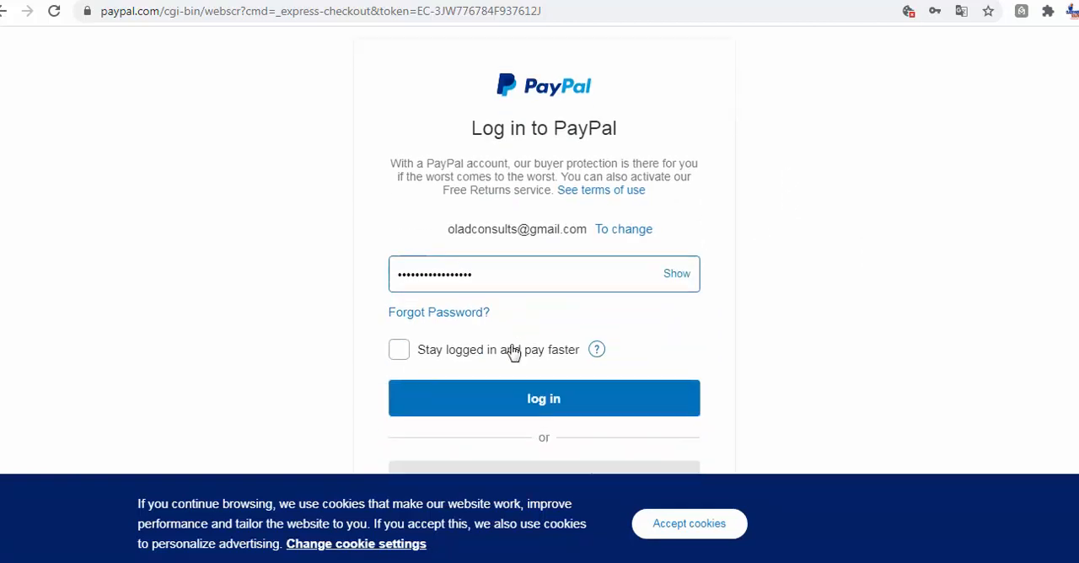
{"action": "scroll", "coordinate": [514, 371], "scroll_direction": "down", "scroll_amount": 2}
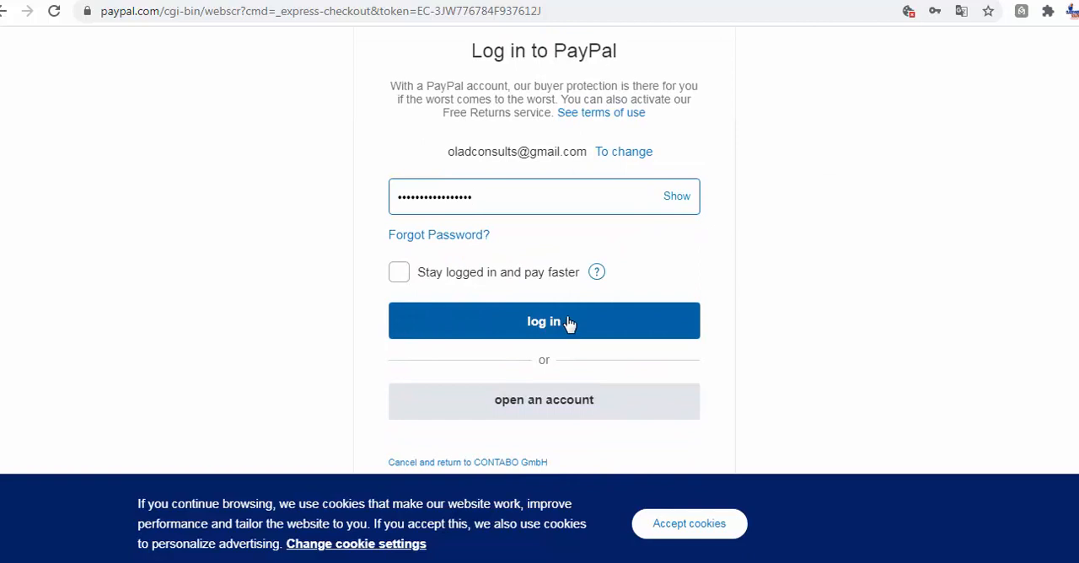
{"action": "left_click", "coordinate": [568, 325]}
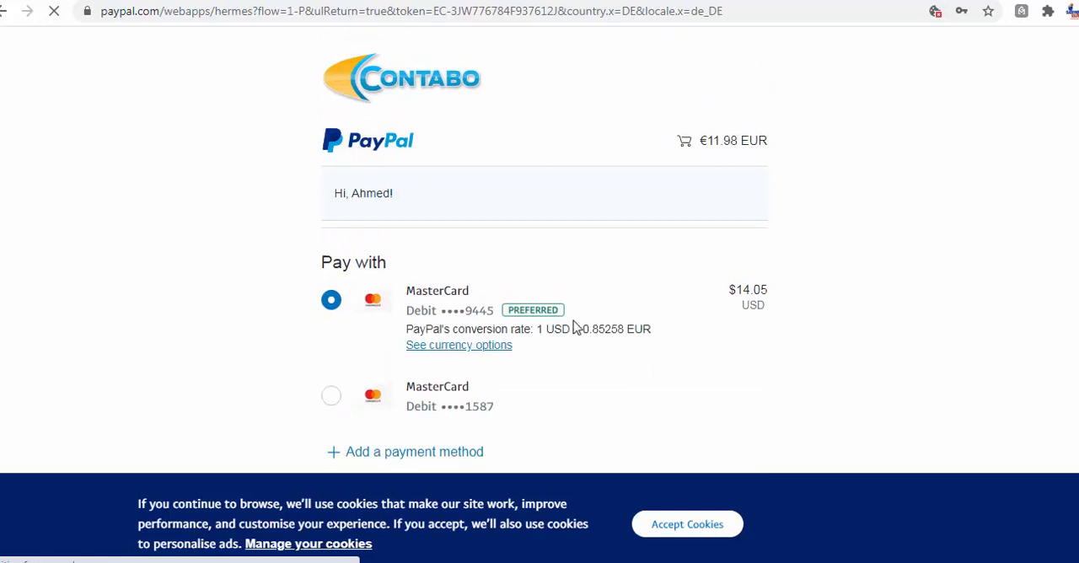
{"action": "scroll", "coordinate": [574, 325], "scroll_direction": "down", "scroll_amount": 1}
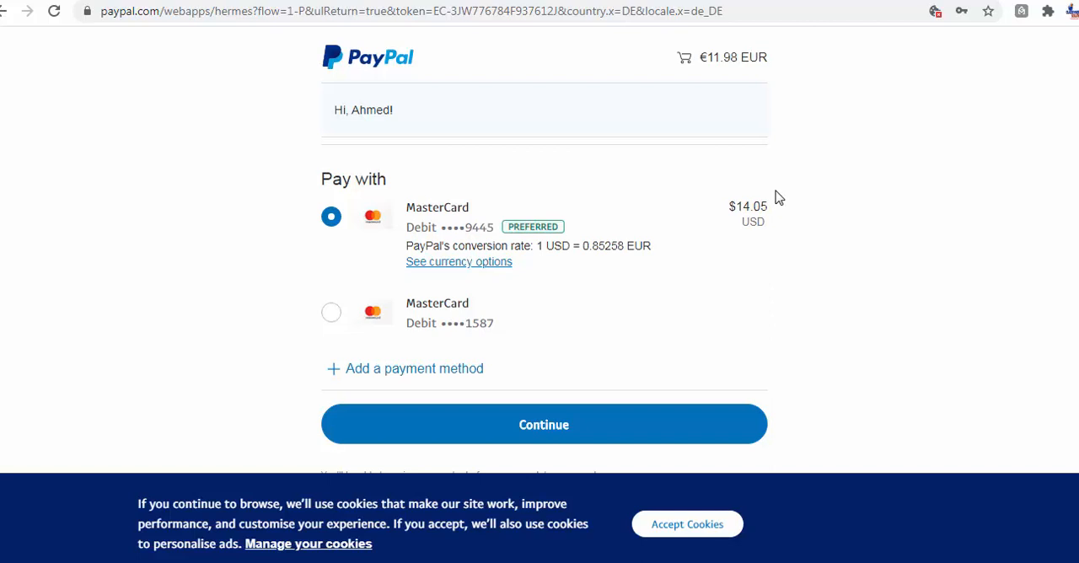
Pay the 11.98 EUR Contabo charge with the preferred debit MasterCard in PayPal.
{"action": "left_click", "coordinate": [528, 429]}
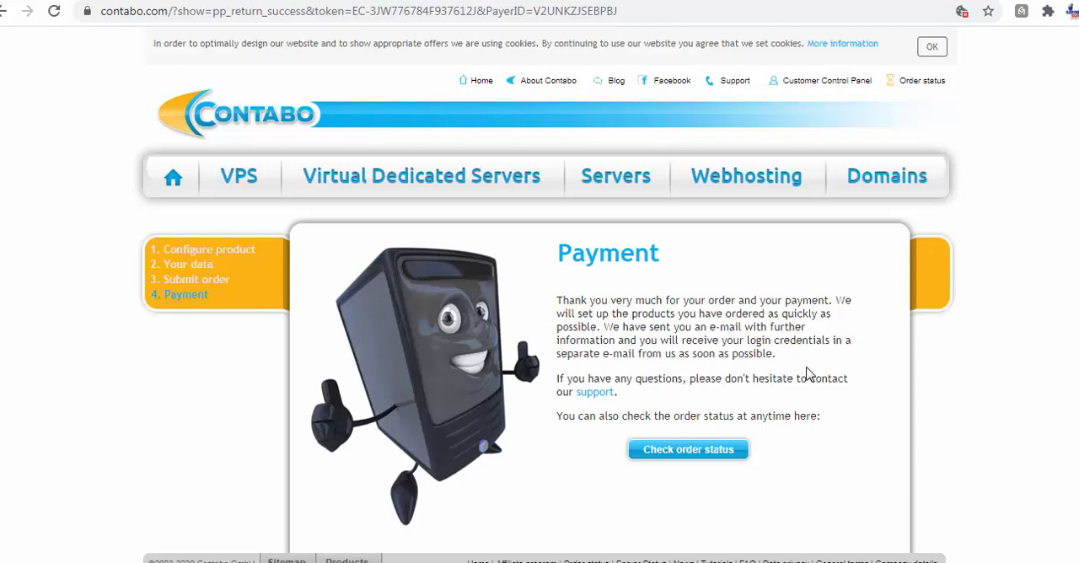
{"action": "scroll", "coordinate": [809, 375], "scroll_direction": "down", "scroll_amount": 1}
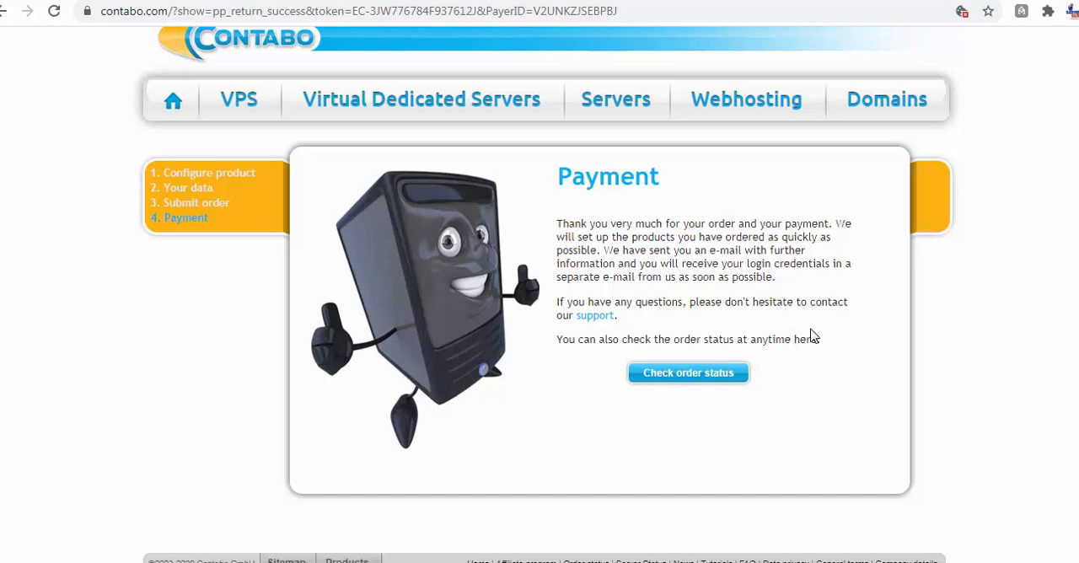
Check the order status on Contabo's confirmation page and switch to the Gmail inbox.
{"action": "left_click", "coordinate": [714, 383]}
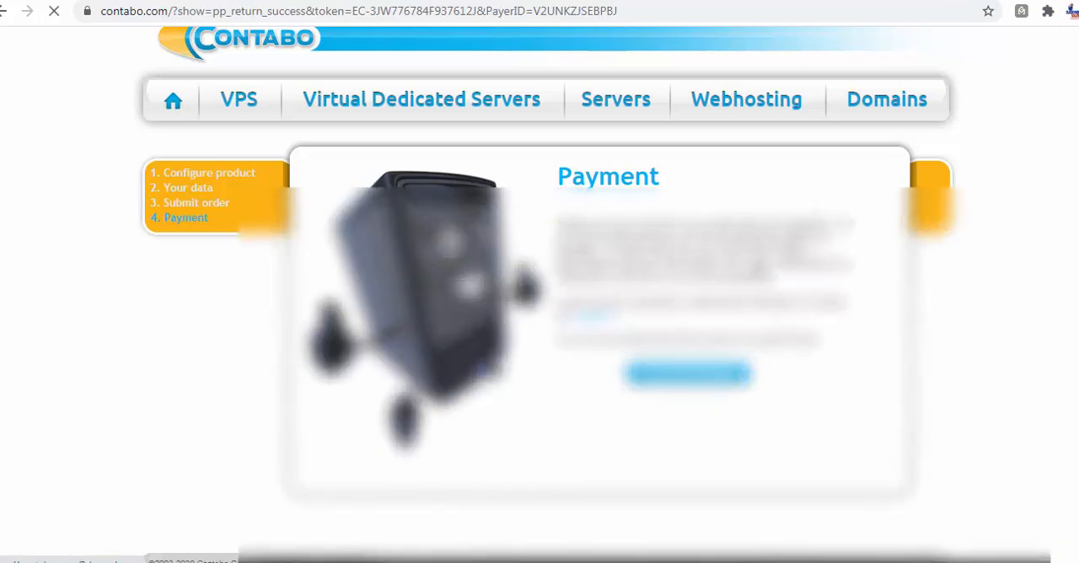
{"action": "key", "text": "ctrl+Tab"}
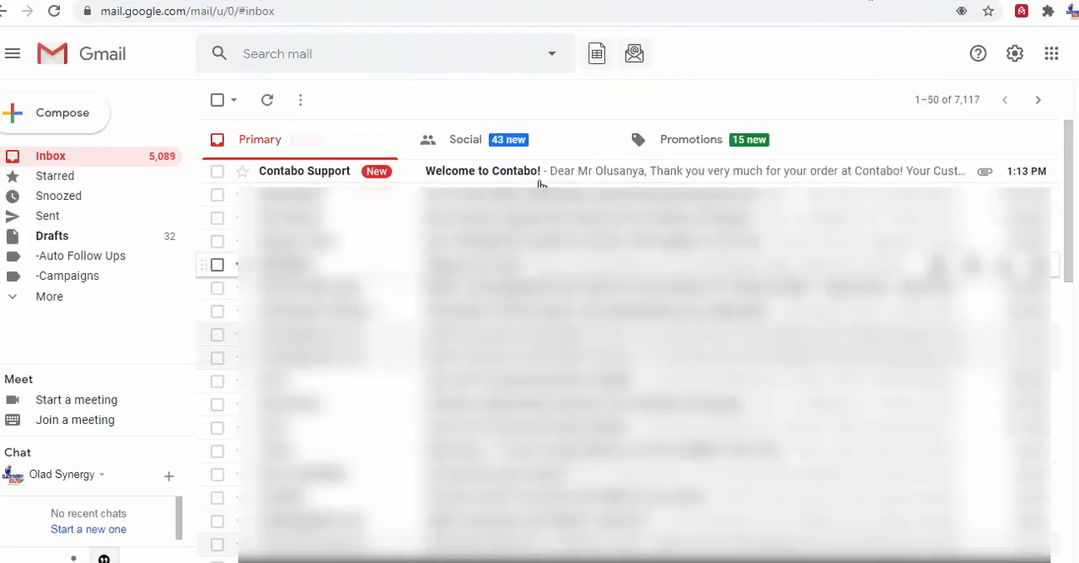
{"action": "mouse_move", "coordinate": [503, 171]}
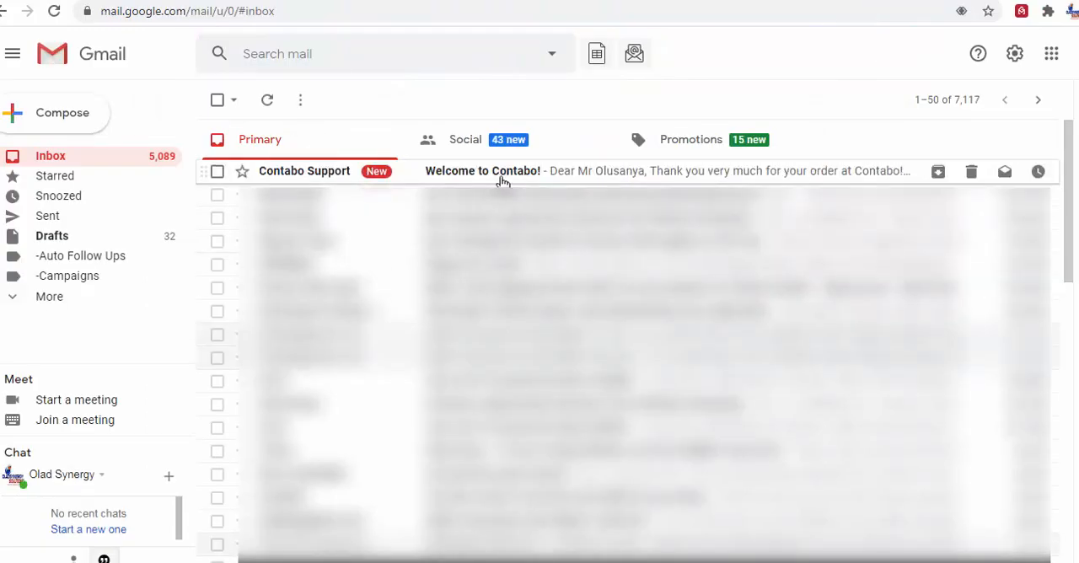
Read the 'Welcome to Contabo!' email with the customer ID and 11.98 EUR order overview.
{"action": "left_click", "coordinate": [503, 176]}
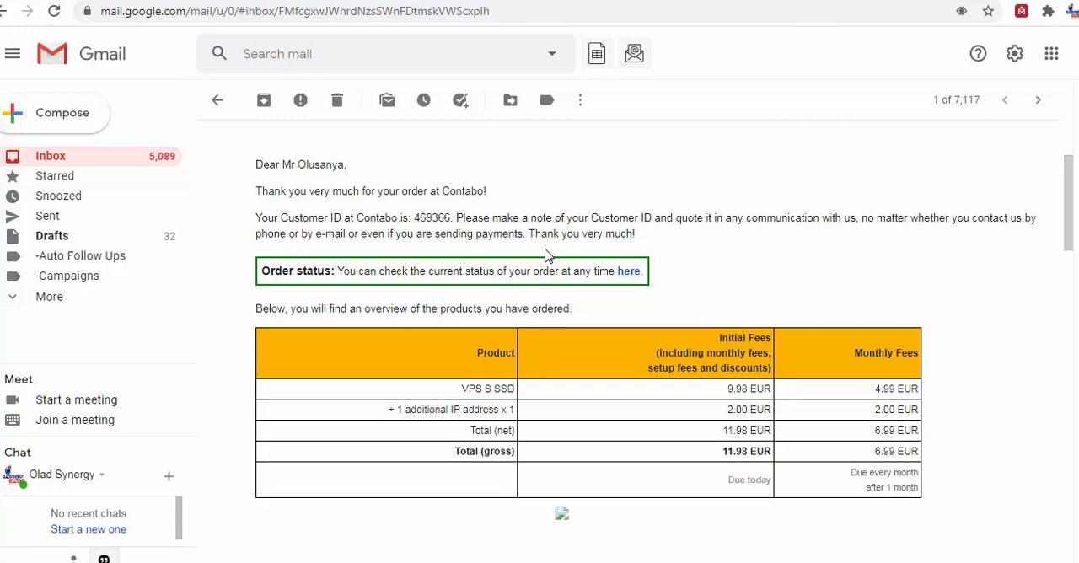
{"action": "scroll", "coordinate": [551, 239], "scroll_direction": "down", "scroll_amount": 3}
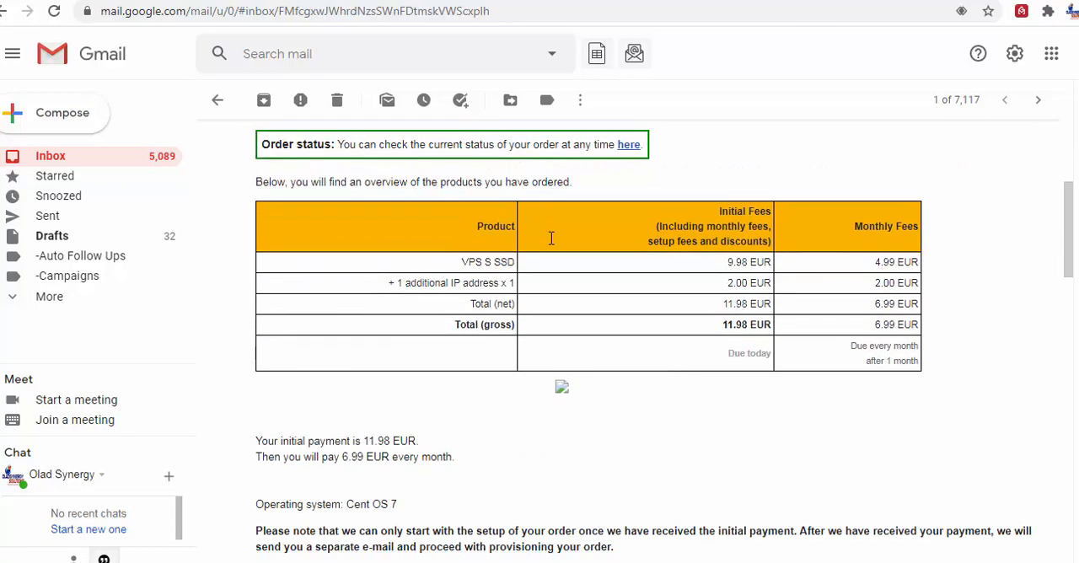
{"action": "scroll", "coordinate": [551, 239], "scroll_direction": "up", "scroll_amount": 1}
{"action": "scroll", "coordinate": [551, 242], "scroll_direction": "up", "scroll_amount": 2}
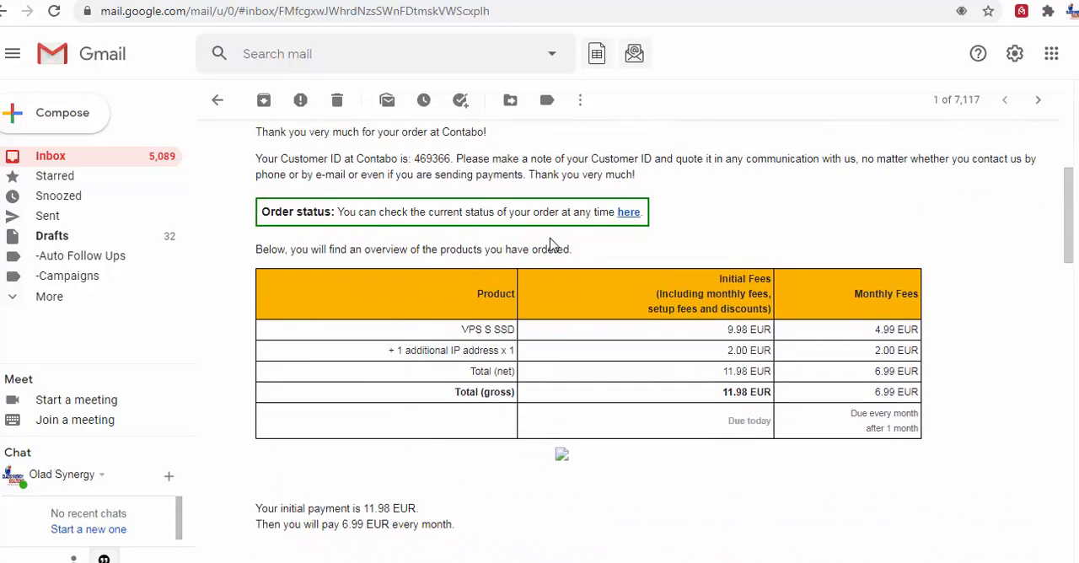
{"action": "scroll", "coordinate": [551, 243], "scroll_direction": "up", "scroll_amount": 2}
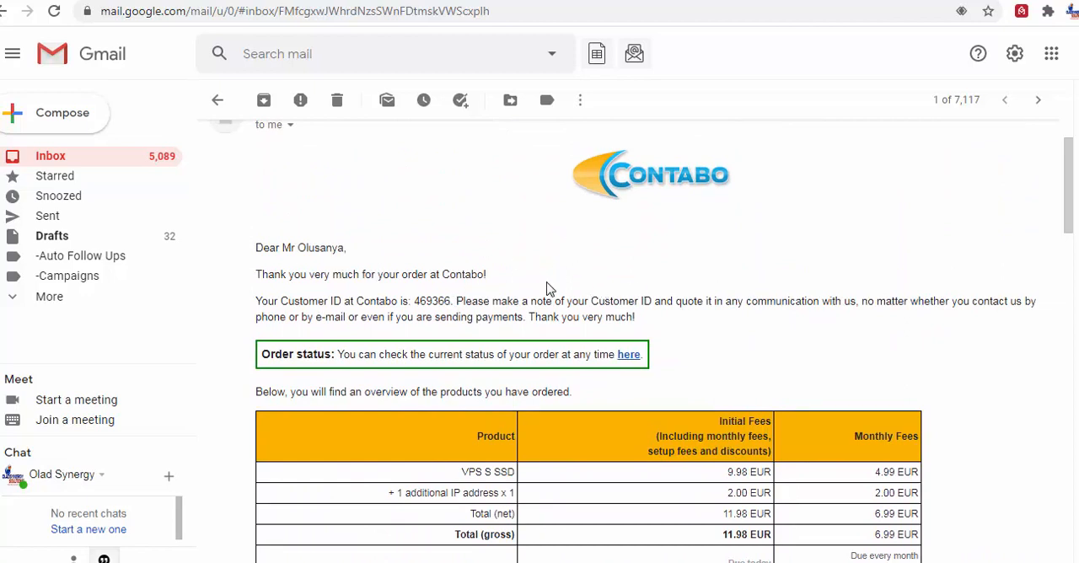
{"action": "scroll", "coordinate": [548, 278], "scroll_direction": "up", "scroll_amount": 2}
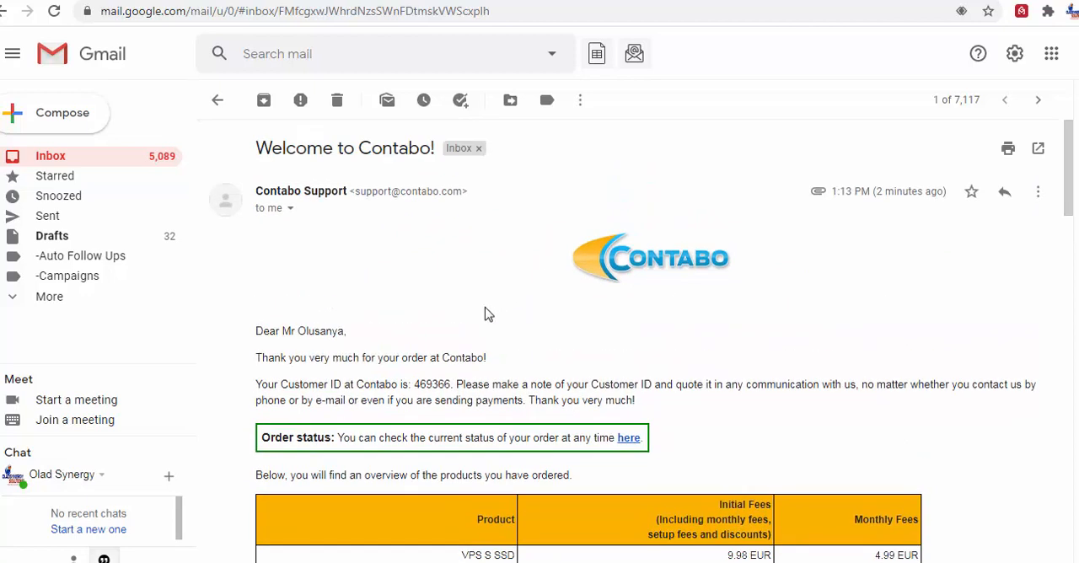
{"action": "scroll", "coordinate": [488, 305], "scroll_direction": "down", "scroll_amount": 2}
{"action": "scroll", "coordinate": [487, 302], "scroll_direction": "up", "scroll_amount": 2}
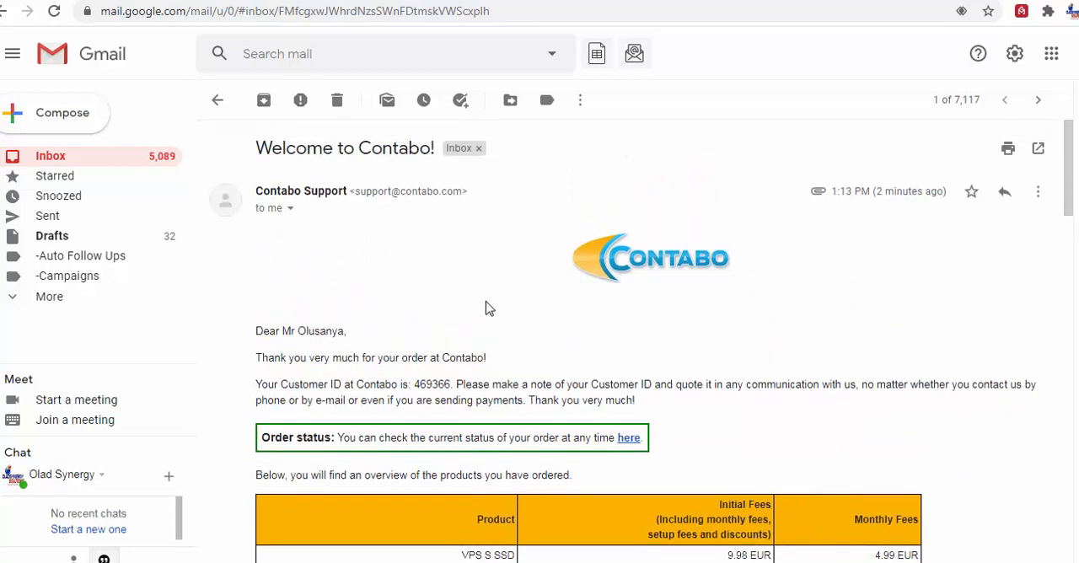